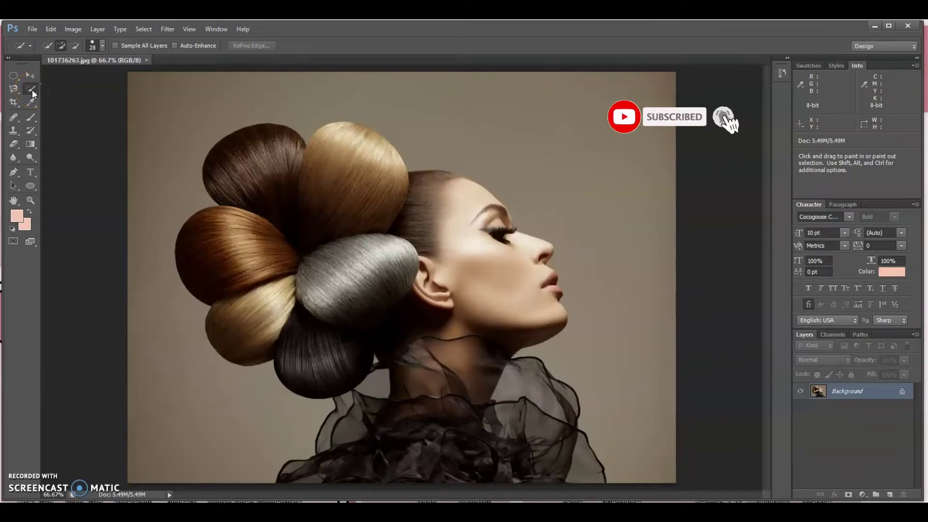
# - Choose the Quick Selection Tool and set its brush size to 65 px
pyautogui.moveTo(32, 89); pyautogui.dragTo(47, 91)
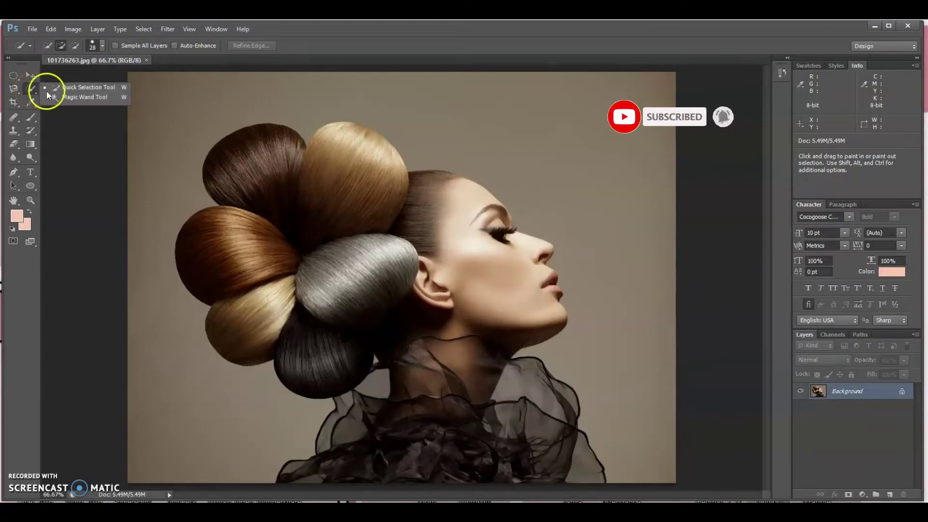
pyautogui.click(82, 88)
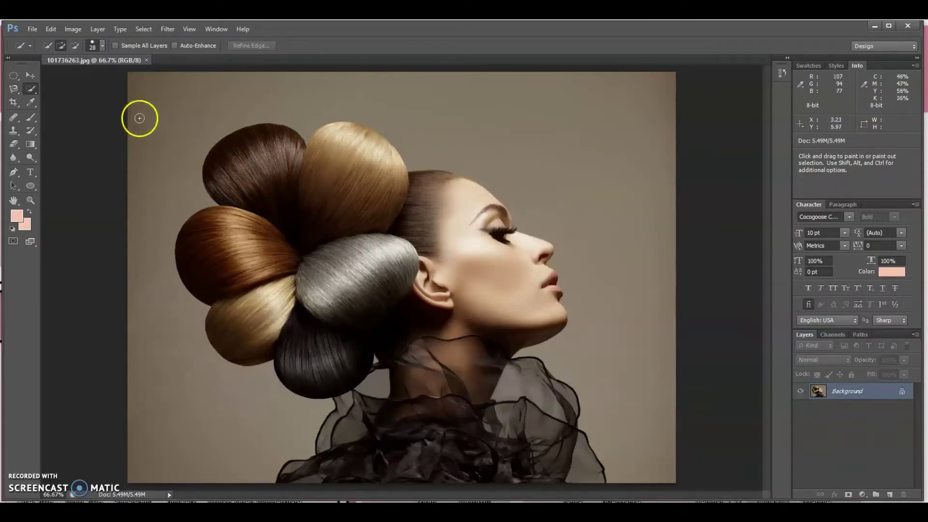
pyautogui.click(101, 45)
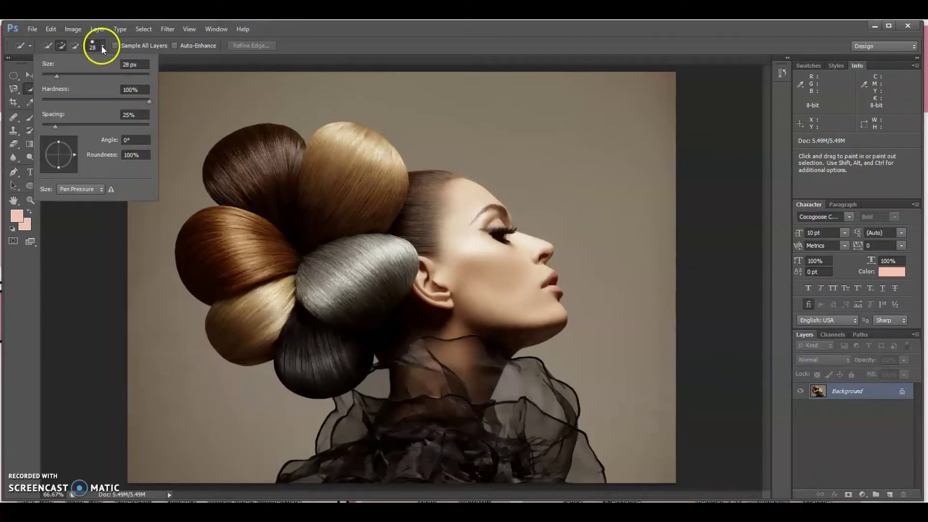
pyautogui.click(66, 74)
pyautogui.click(77, 75)
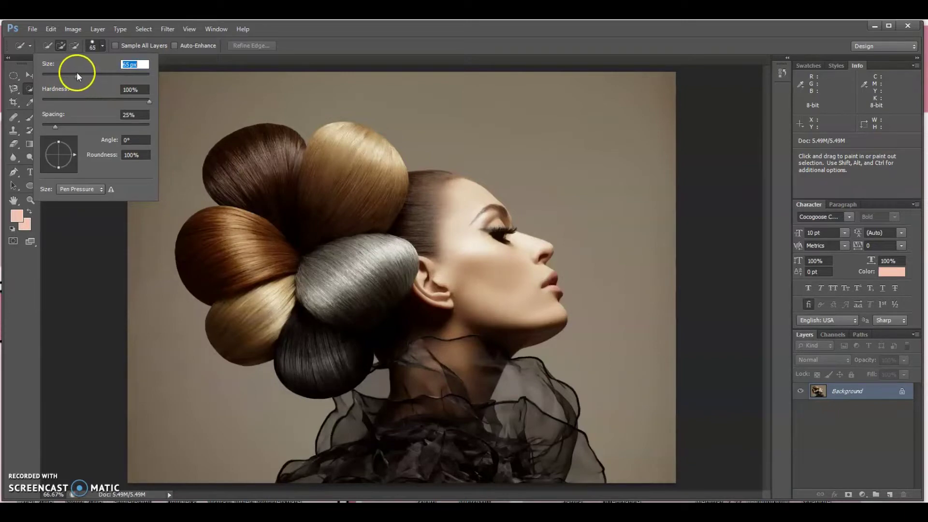
# - Paint the selection over the upper-left brown hair lobe and the remaining hair lobes
pyautogui.click(239, 184)
pyautogui.moveTo(238, 186)
pyautogui.mouseDown()
pyautogui.moveTo(233, 165)
pyautogui.moveTo(253, 151)
pyautogui.moveTo(284, 166)
pyautogui.moveTo(346, 158)
pyautogui.moveTo(451, 224)
pyautogui.moveTo(400, 261)
pyautogui.mouseUp()
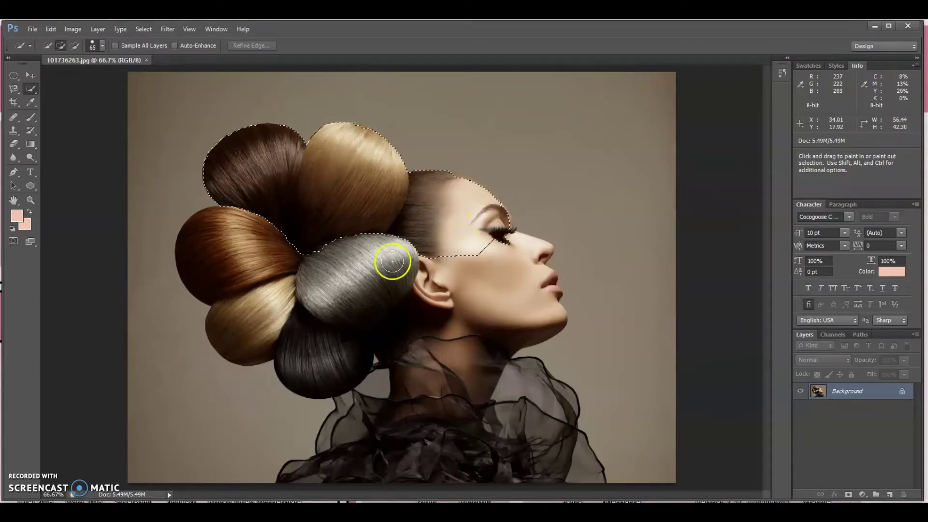
pyautogui.moveTo(258, 245)
pyautogui.mouseDown()
pyautogui.moveTo(221, 260)
pyautogui.moveTo(235, 324)
pyautogui.moveTo(272, 345)
pyautogui.moveTo(424, 353)
pyautogui.moveTo(438, 362)
pyautogui.moveTo(439, 383)
pyautogui.moveTo(449, 358)
pyautogui.moveTo(470, 382)
pyautogui.moveTo(465, 431)
pyautogui.moveTo(450, 447)
pyautogui.moveTo(388, 457)
pyautogui.moveTo(589, 481)
pyautogui.mouseUp()
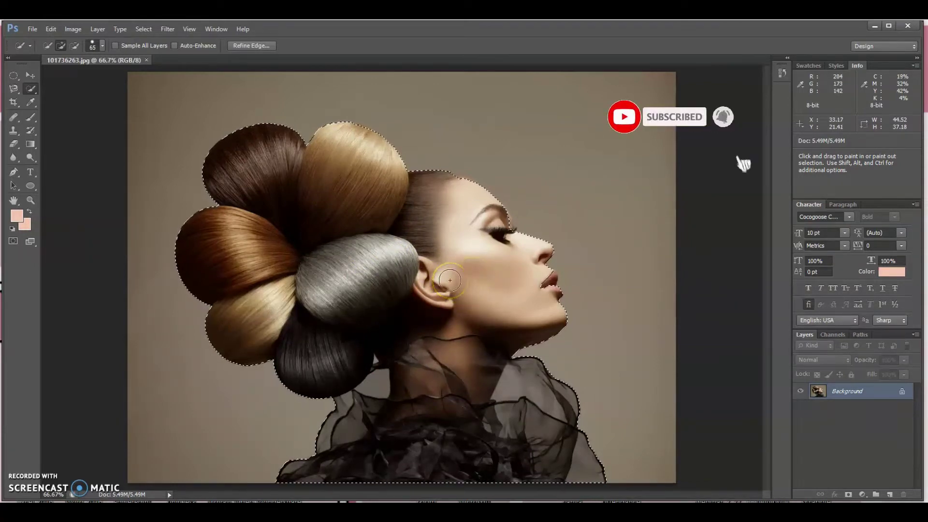
# - Zoom in to 200% to inspect the selection edges
pyautogui.hotkey('ctrl', '+')
pyautogui.hotkey('ctrl', '+')
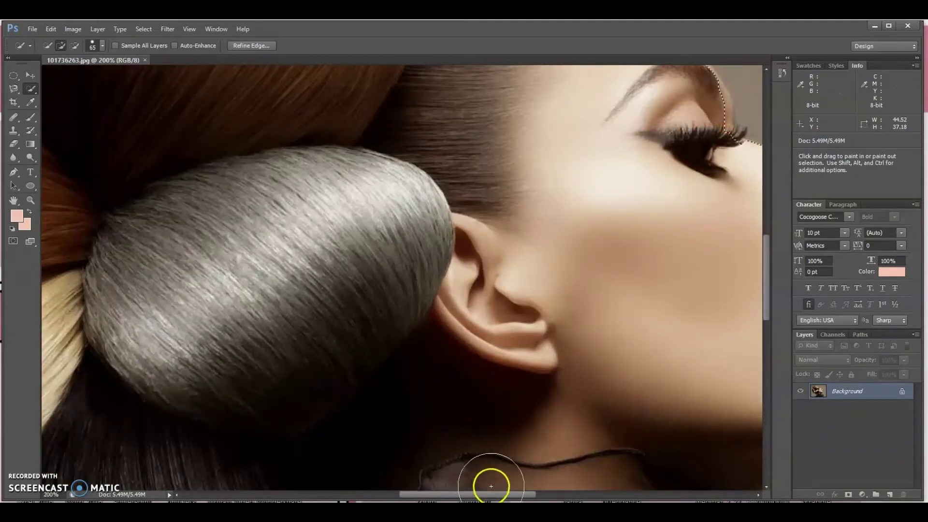
# - Pan the view to the brow and face profile, then return to Quick Selection in Add mode
pyautogui.click(13, 201)
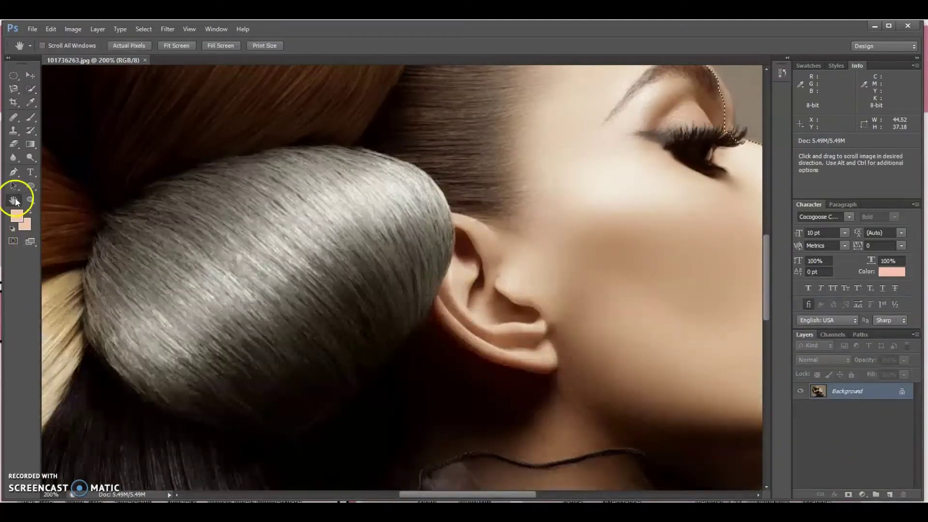
pyautogui.moveTo(632, 166); pyautogui.dragTo(404, 228)
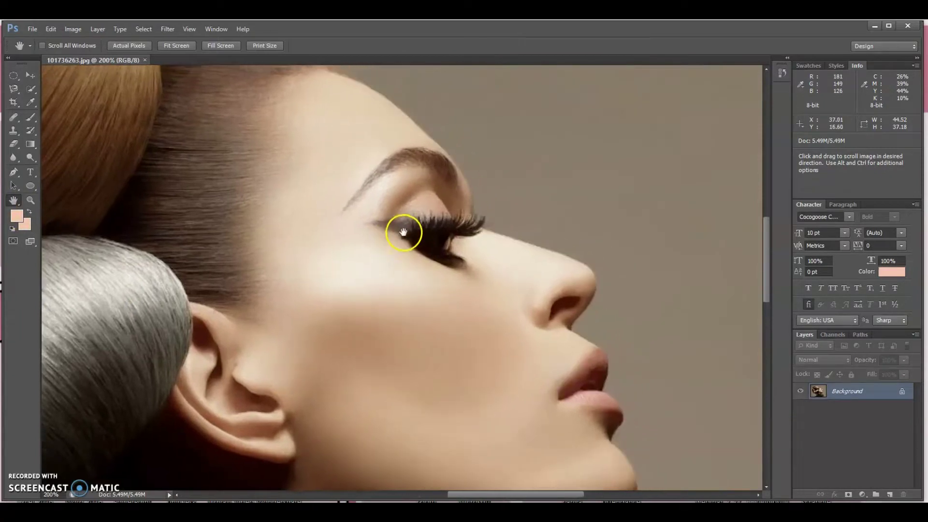
pyautogui.moveTo(483, 359); pyautogui.dragTo(311, 335)
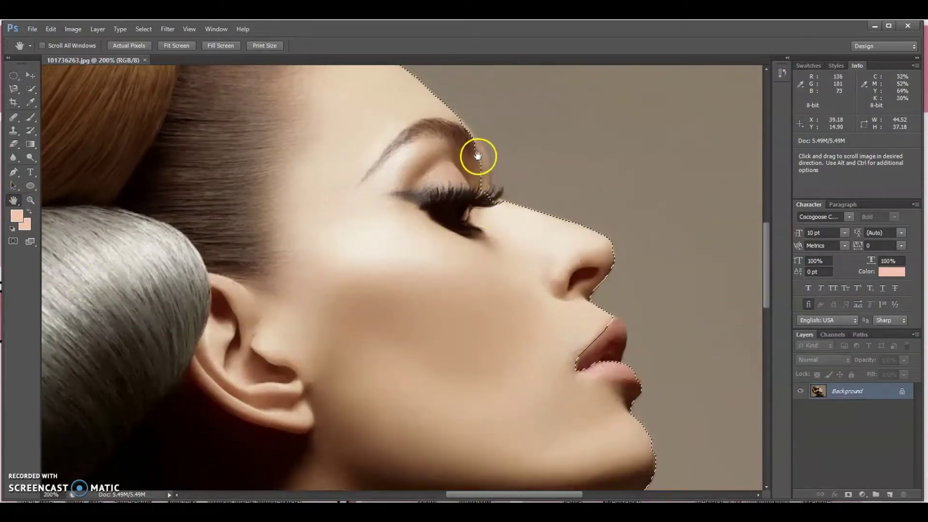
pyautogui.moveTo(477, 156); pyautogui.dragTo(490, 192)
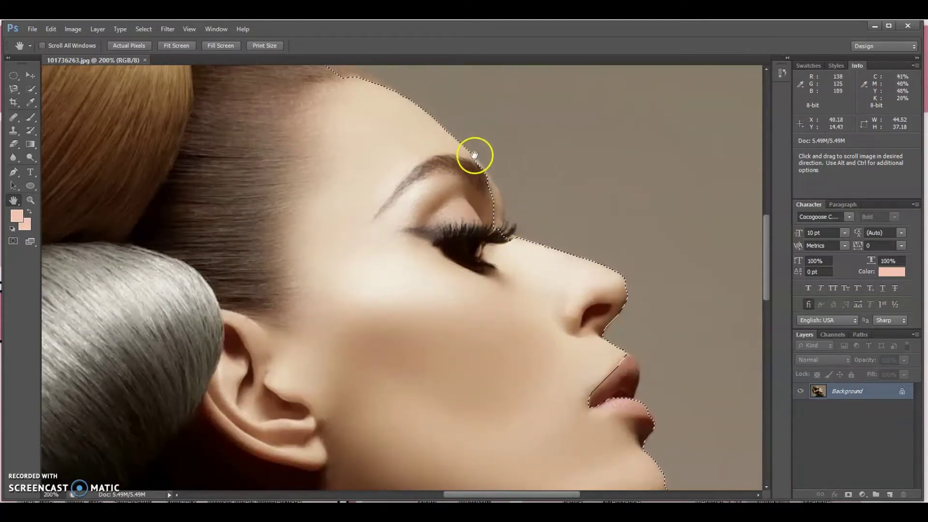
pyautogui.click(30, 91)
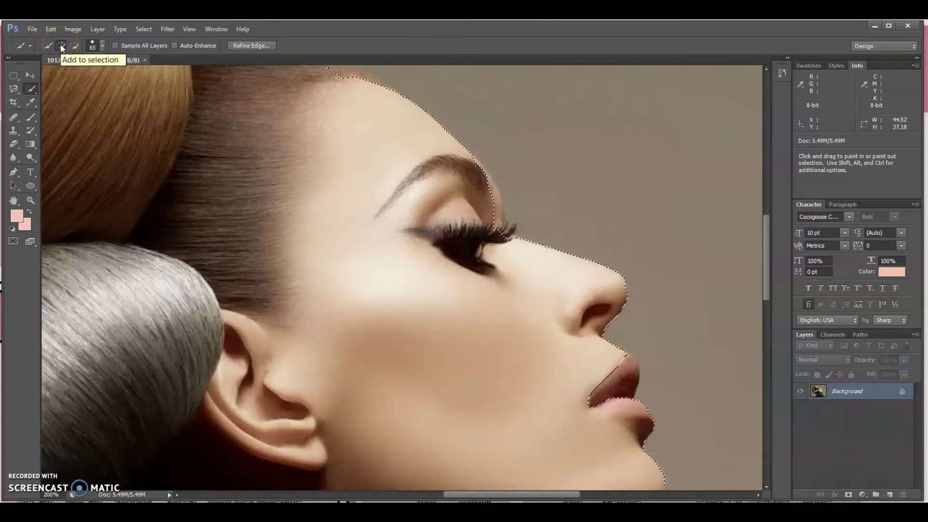
pyautogui.click(75, 45)
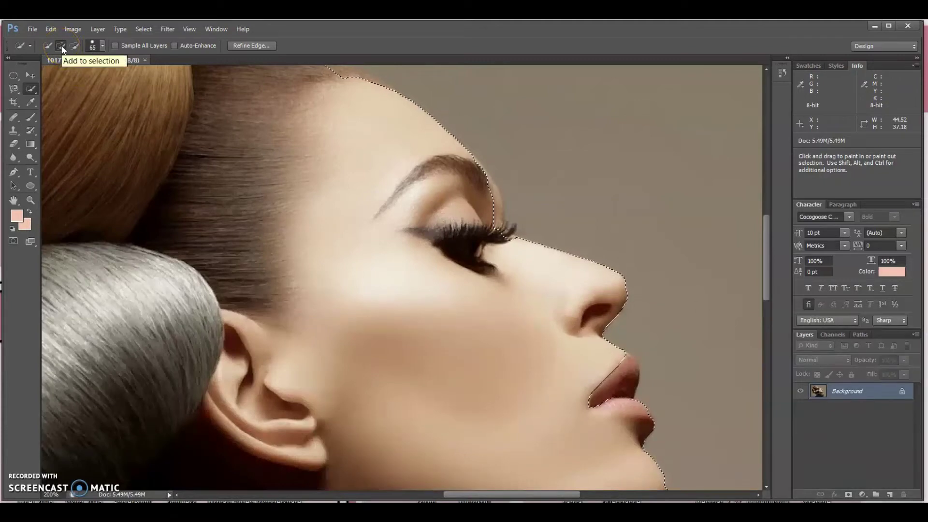
# - Shrink the selection brush to 22 px, scroll to the forehead, then zoom back to 100%
pyautogui.click(93, 44)
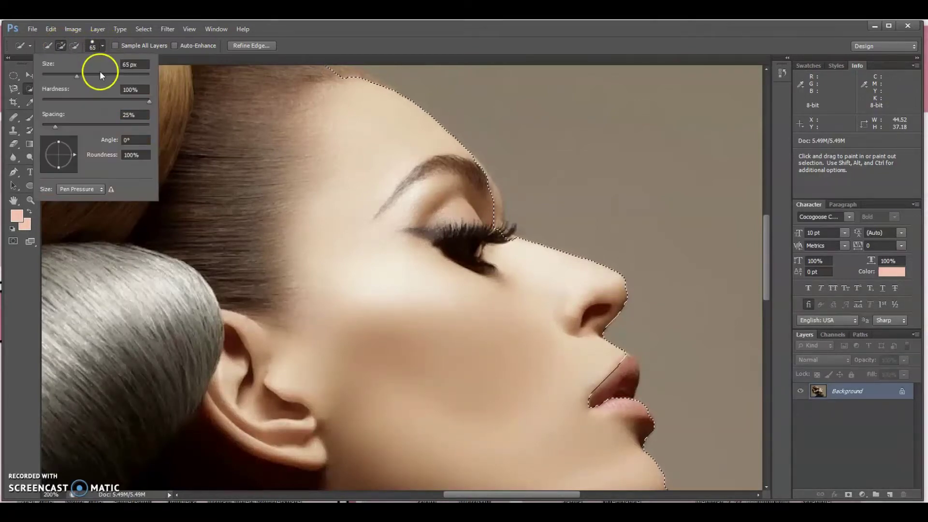
pyautogui.click(59, 74)
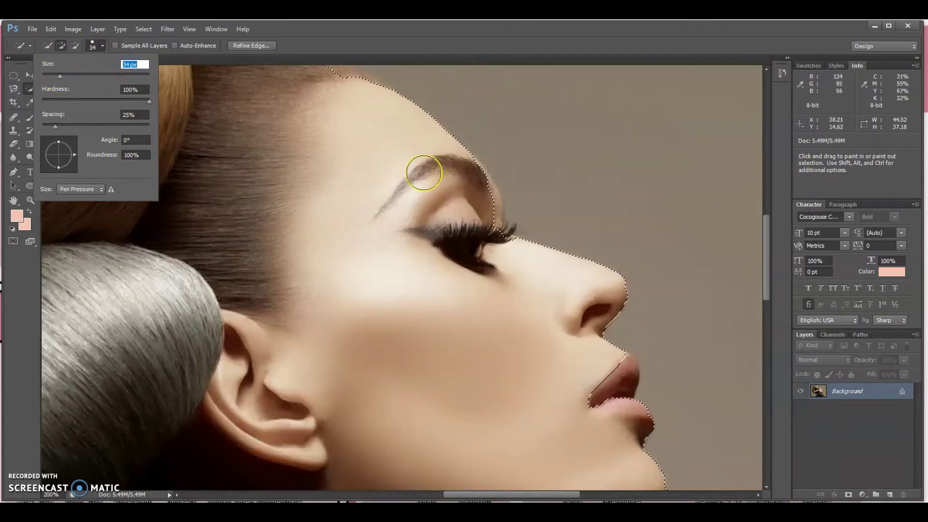
pyautogui.click(54, 75)
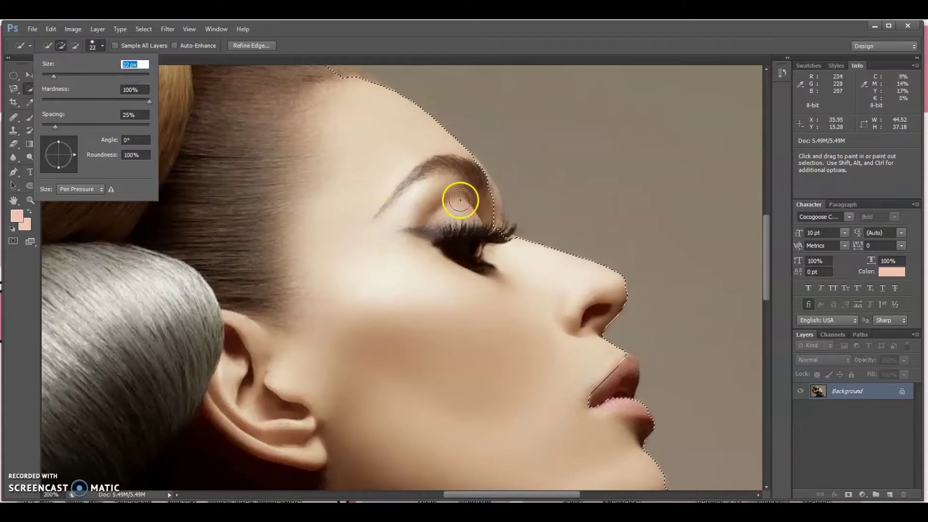
pyautogui.click(473, 179)
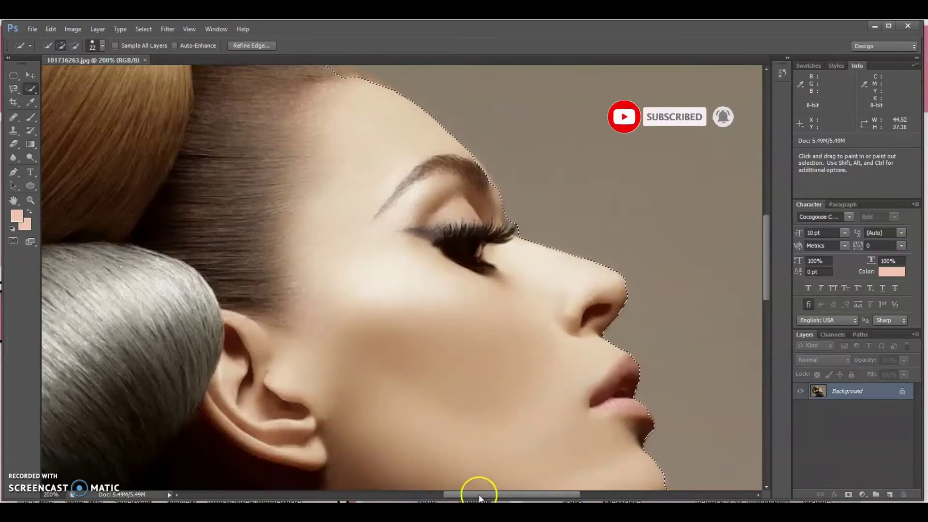
pyautogui.moveTo(447, 493); pyautogui.dragTo(471, 484)
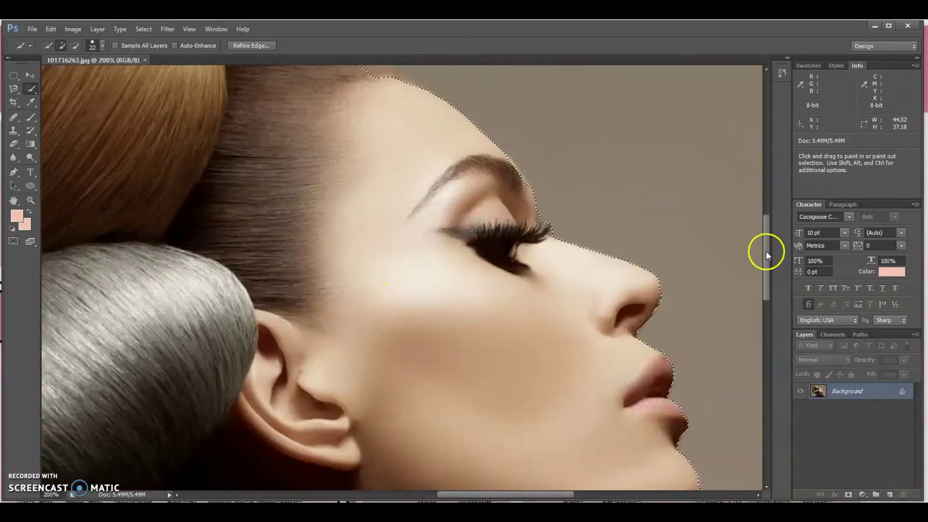
pyautogui.moveTo(765, 250); pyautogui.dragTo(765, 228)
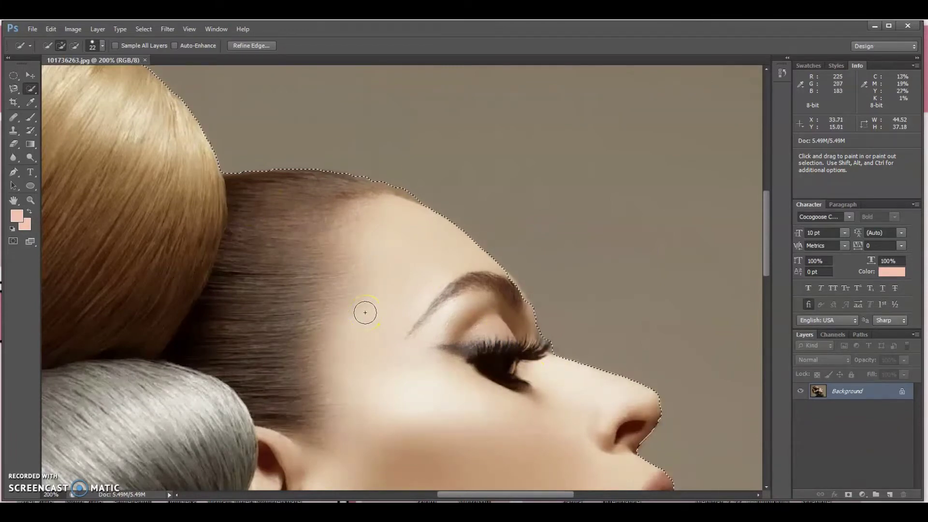
pyautogui.hotkey('ctrl', '-')
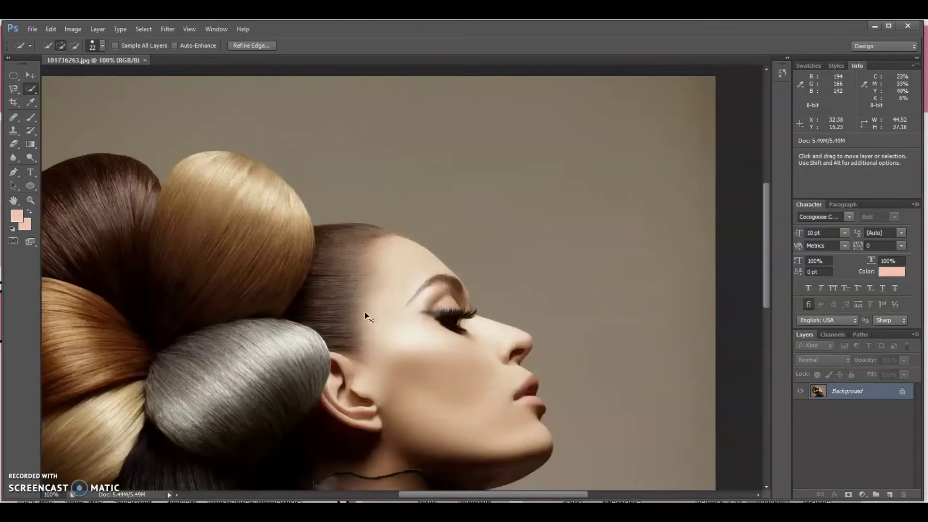
# - Refine the selection around the ear and neck hair, undoing a stray added stroke
pyautogui.hotkey('ctrl', '-')
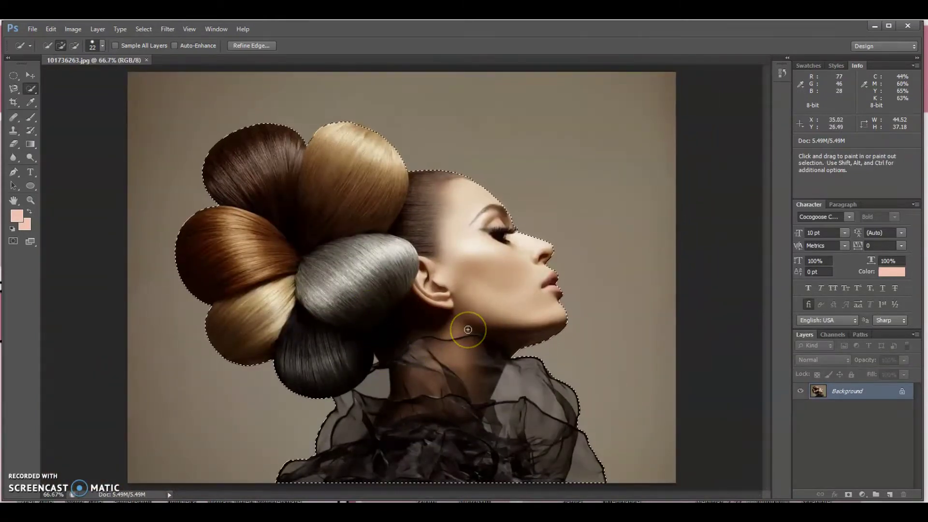
pyautogui.hotkey('ctrl', '+')
pyautogui.hotkey('ctrl', '+')
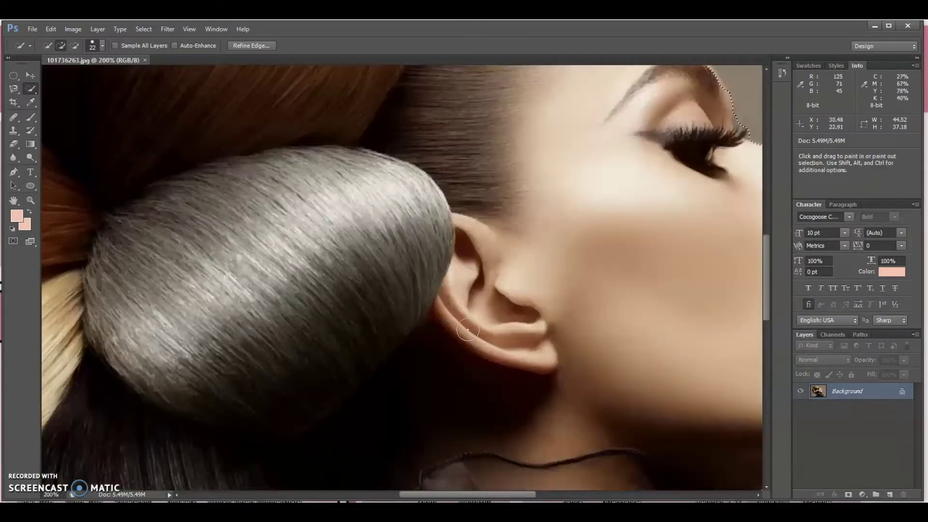
pyautogui.moveTo(765, 266); pyautogui.dragTo(769, 324)
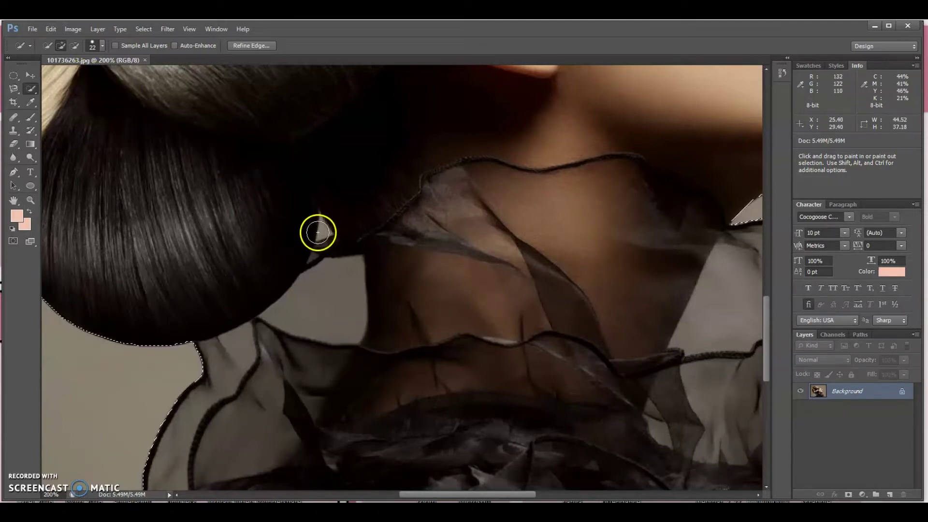
pyautogui.click(77, 44)
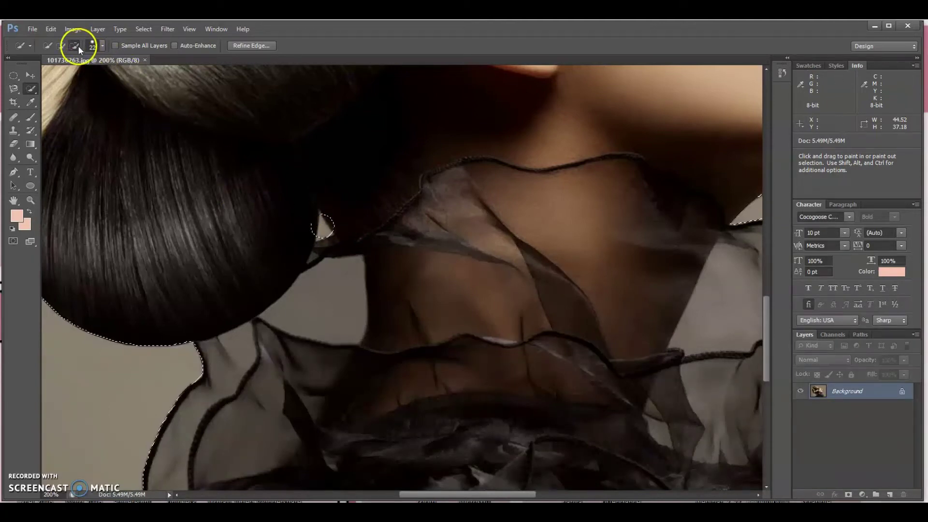
pyautogui.click(61, 46)
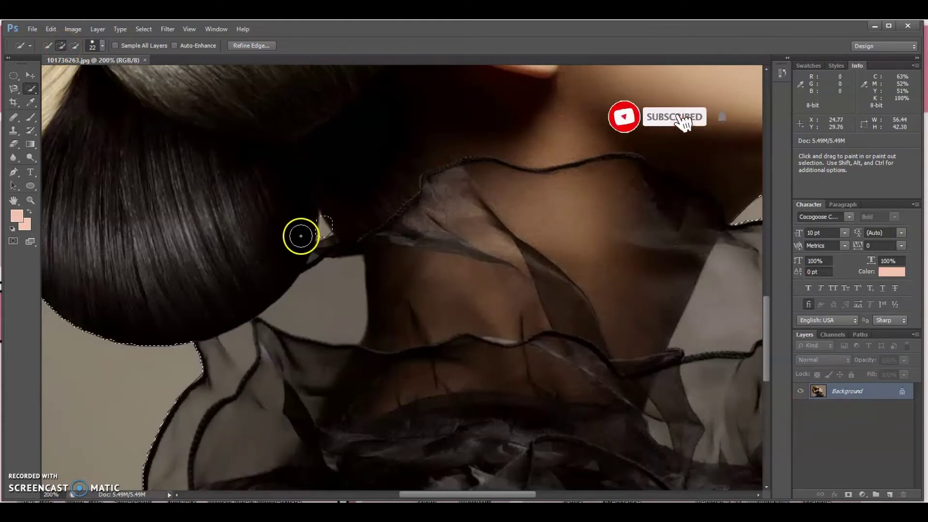
pyautogui.moveTo(330, 209)
pyautogui.mouseDown()
pyautogui.moveTo(336, 201)
pyautogui.moveTo(339, 214)
pyautogui.mouseUp()
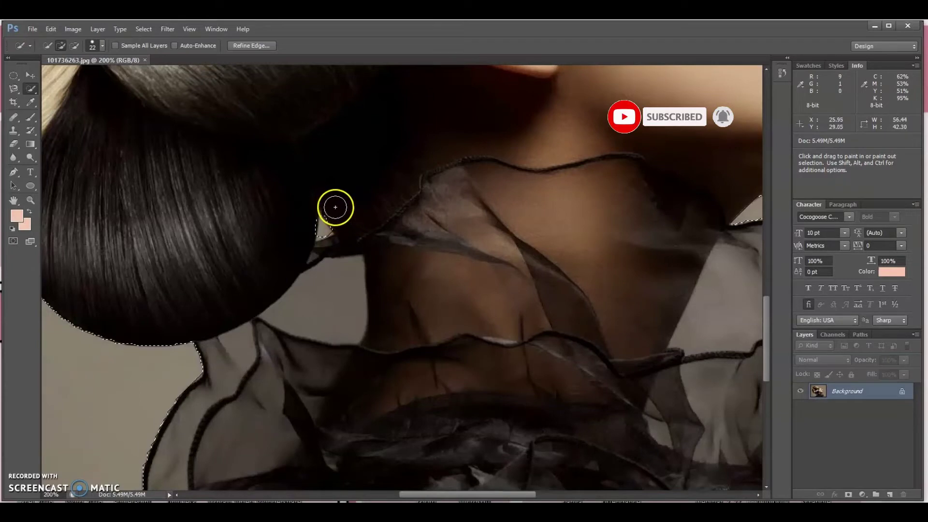
pyautogui.hotkey('ctrl', 'z')
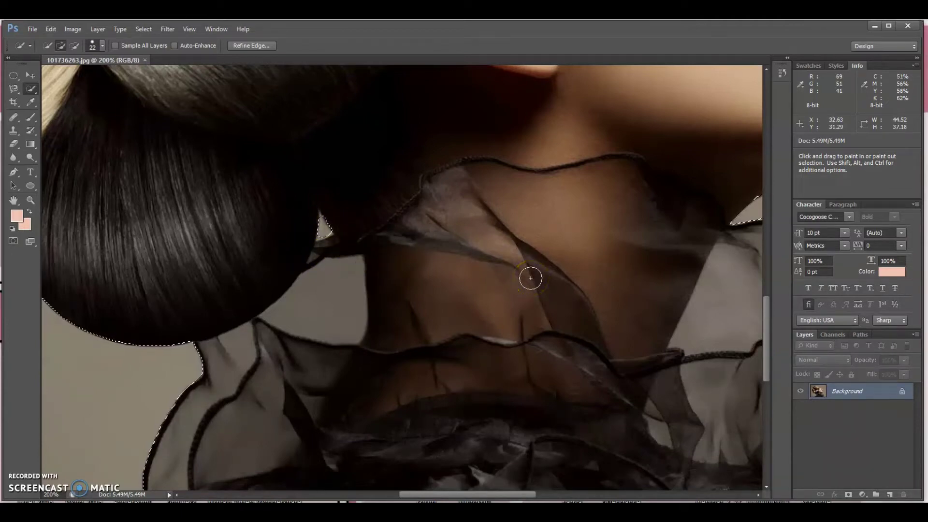
# - Zoom out to 66.7% and copy the selected model onto a new Layer 1
pyautogui.hotkey('ctrl', '-')
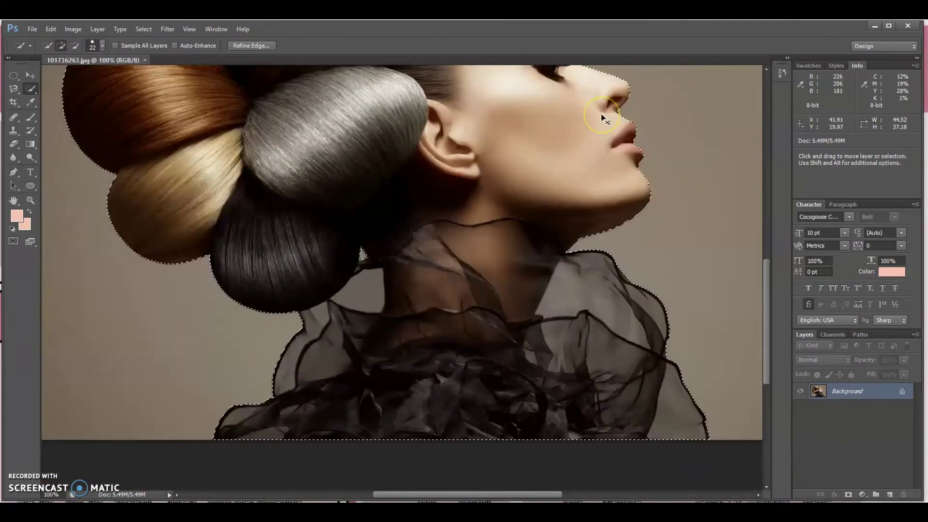
pyautogui.hotkey('ctrl', '-')
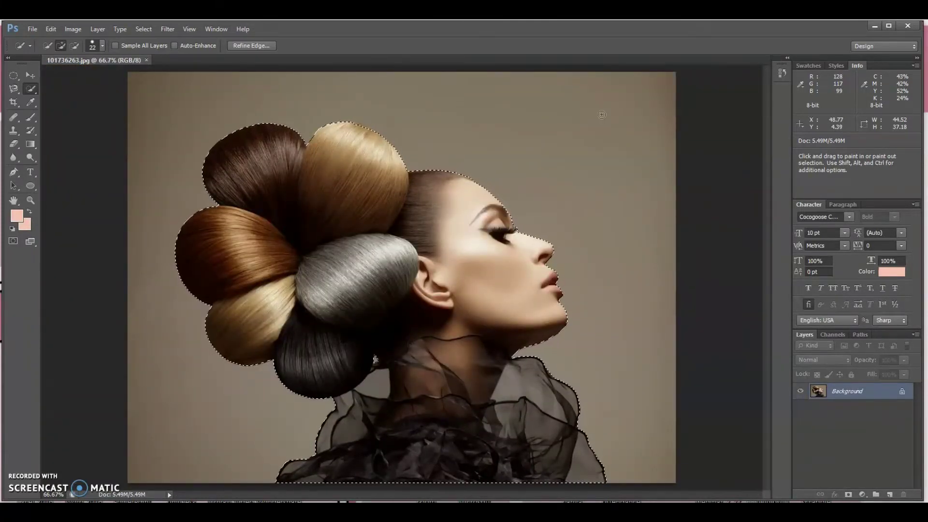
pyautogui.hotkey('ctrl', 'j')
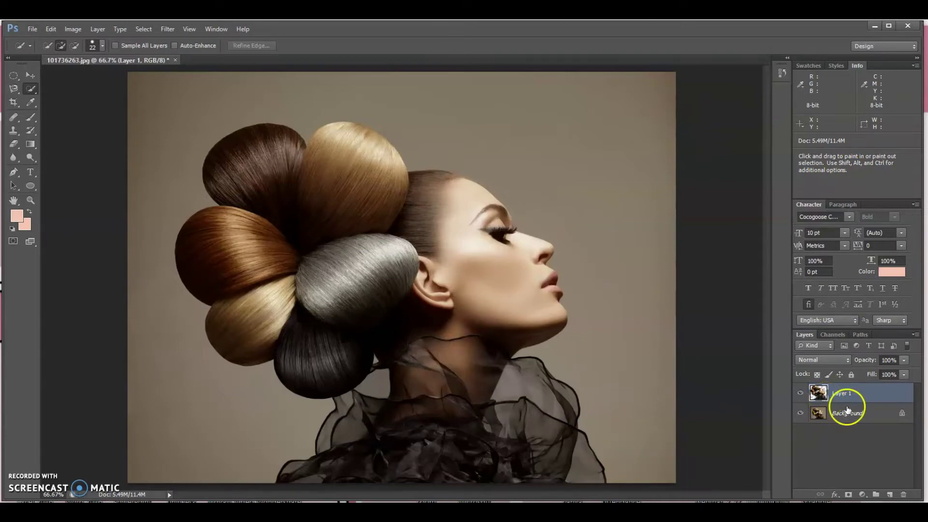
# - Create an empty Layer 2 above the model and select the Gradient tool
pyautogui.click(889, 495)
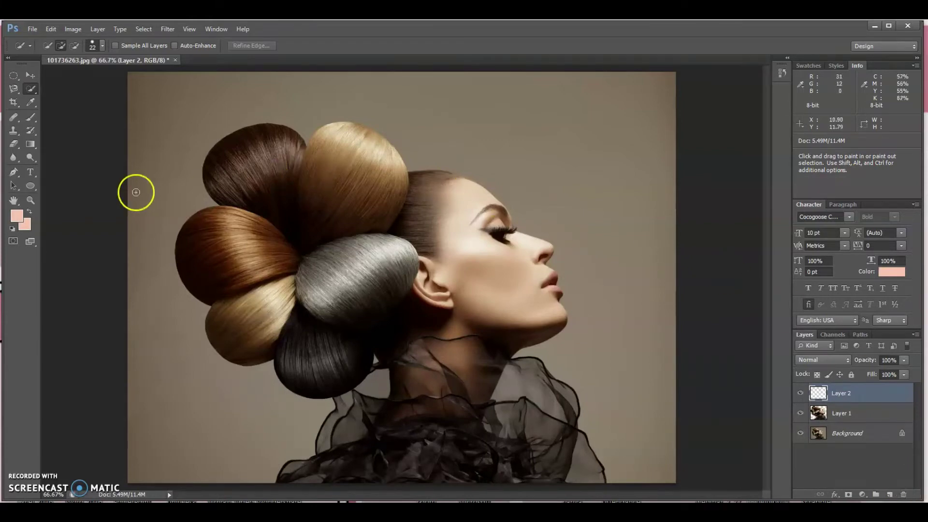
pyautogui.click(30, 144)
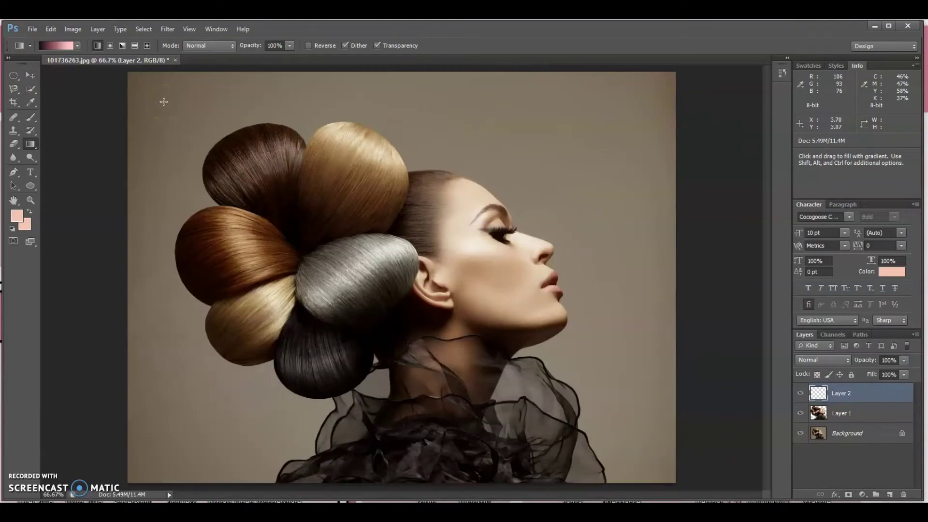
# - Fill Layer 2 with a dark-to-pink gradient and move it beneath Layer 1
pyautogui.moveTo(164, 102); pyautogui.dragTo(620, 377)
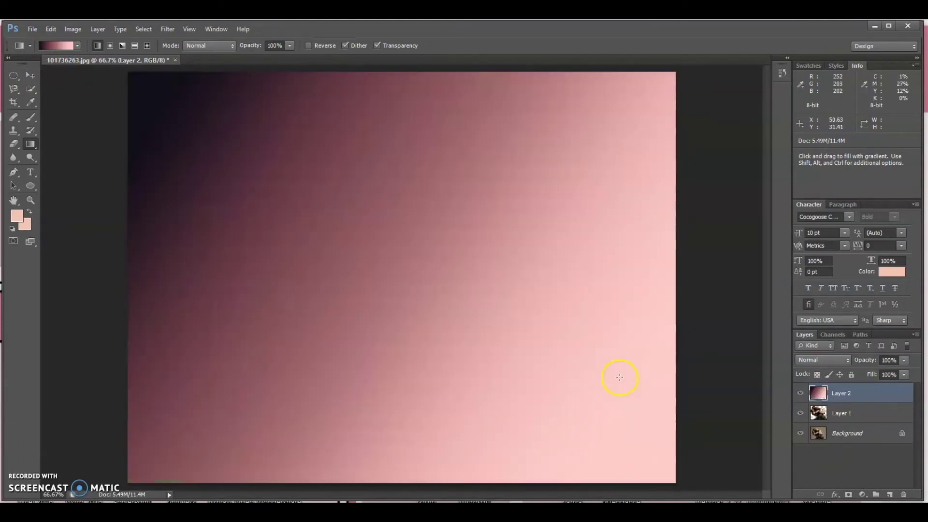
pyautogui.moveTo(850, 394); pyautogui.dragTo(850, 422)
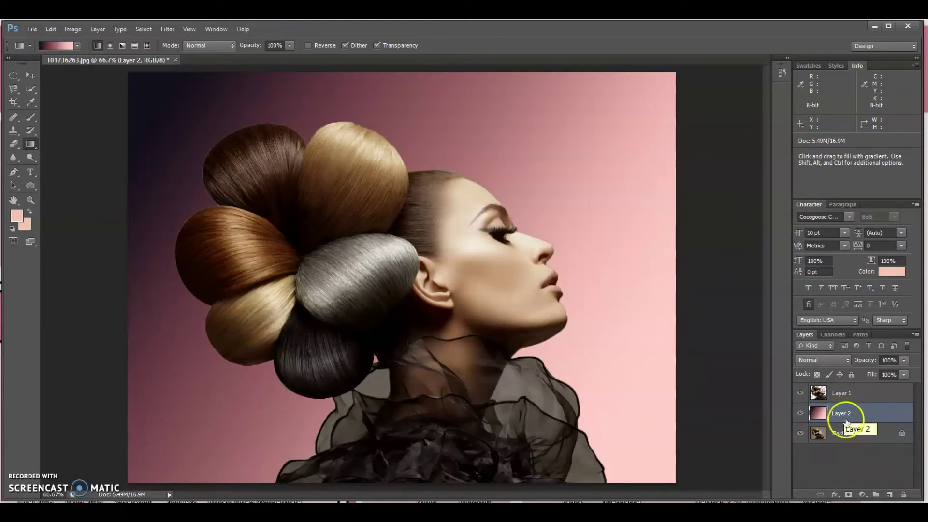
pyautogui.click(835, 409)
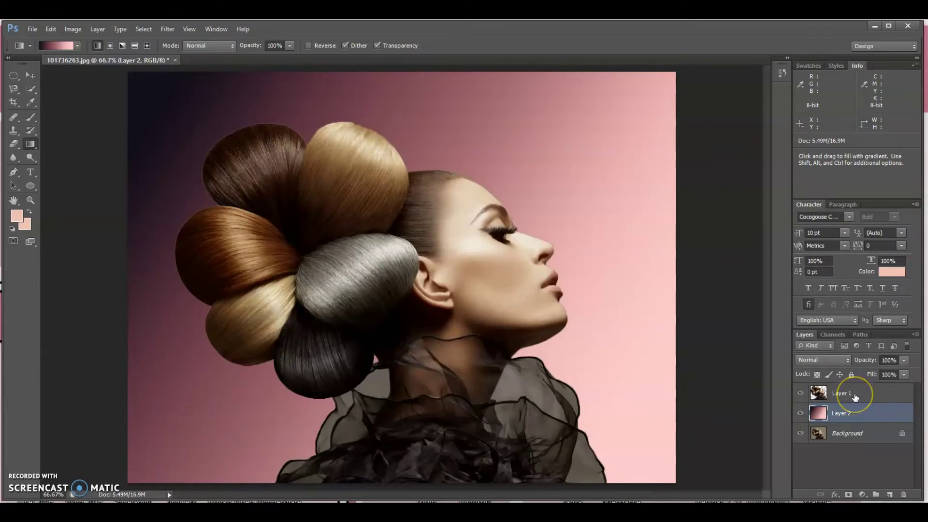
pyautogui.doubleClick(844, 413)
# - Add a text layer reading 'Computer' near the top of the image and begin transforming it
pyautogui.click(784, 368)
pyautogui.click(31, 172)
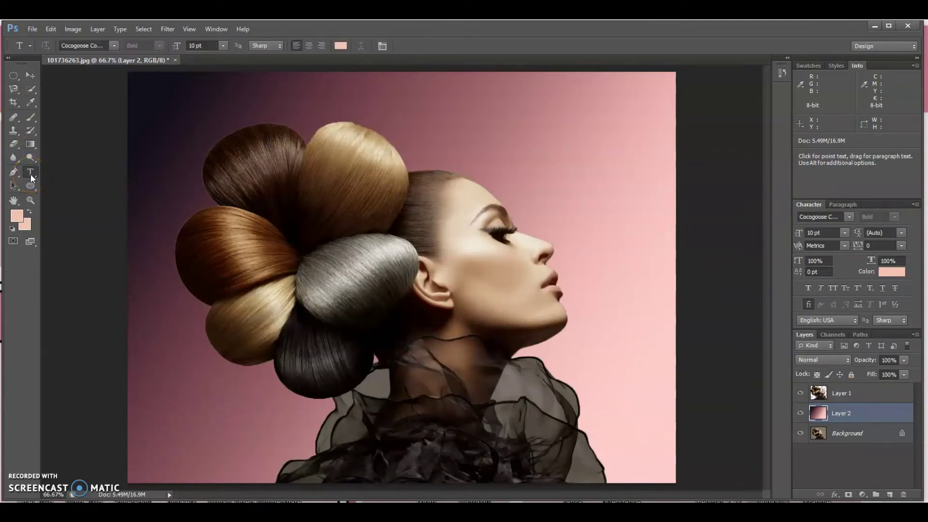
pyautogui.click(379, 98)
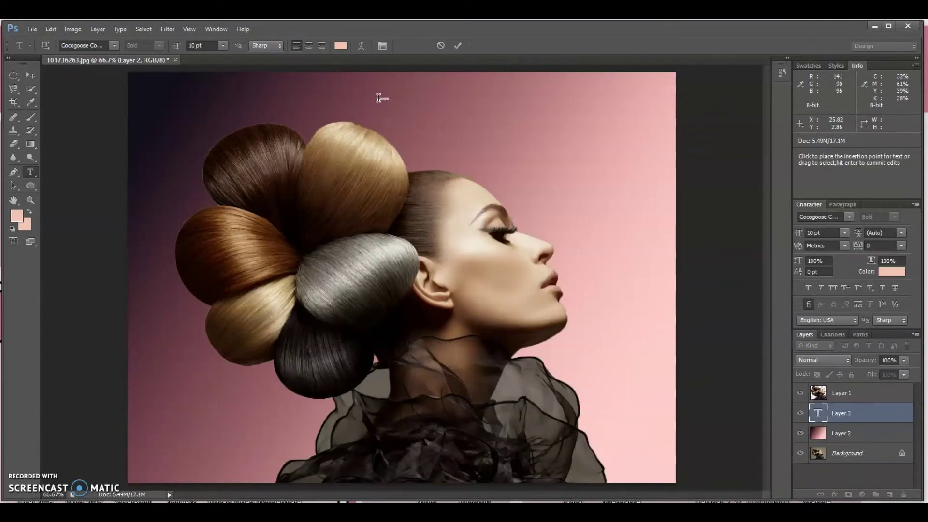
pyautogui.click(30, 75)
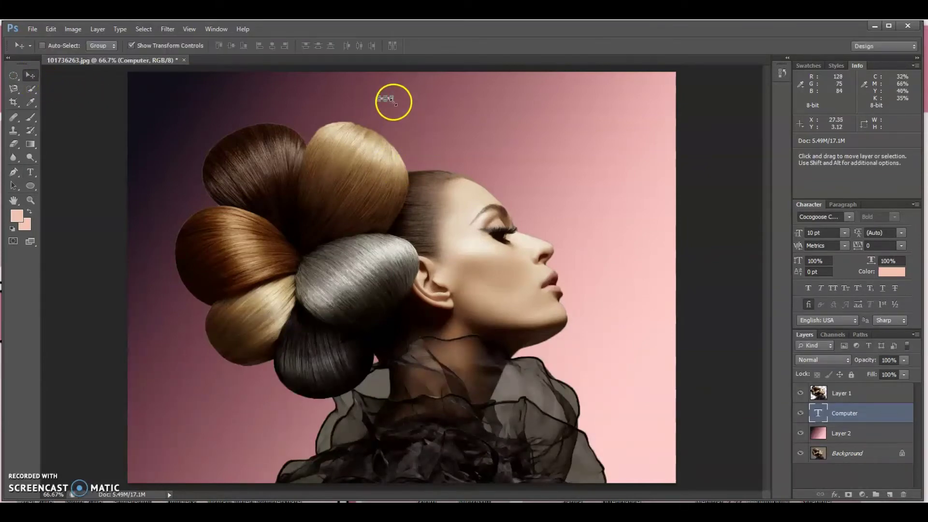
pyautogui.hotkey('ctrl', 't')
# - Scale the Computer text up greatly and apply the enlargement
pyautogui.moveTo(511, 183); pyautogui.dragTo(661, 208)
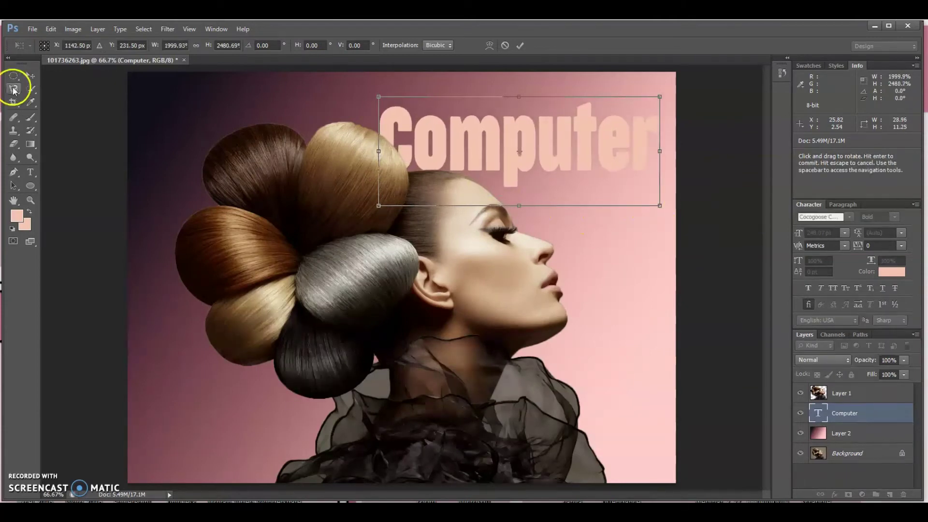
pyautogui.click(29, 76)
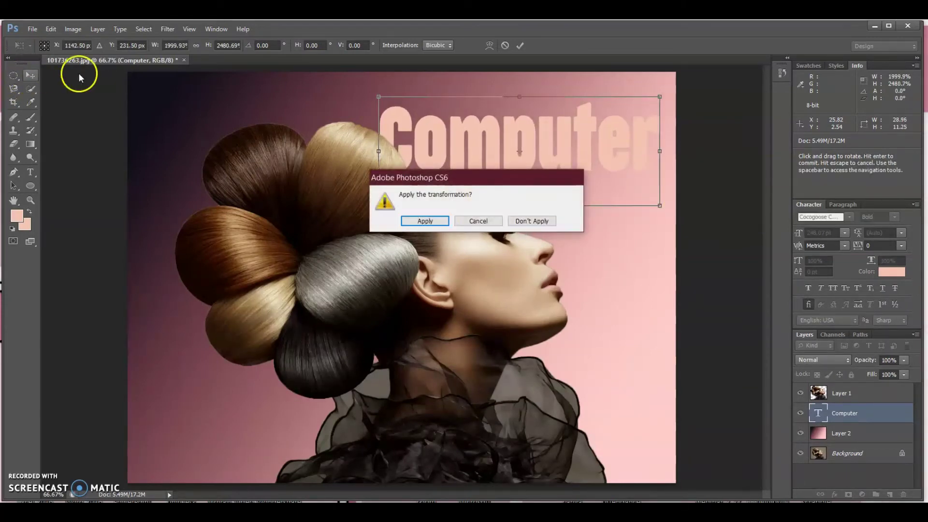
pyautogui.click(432, 224)
# - Move the Computer text into the top-left corner and apply the transform
pyautogui.moveTo(493, 127); pyautogui.dragTo(253, 101)
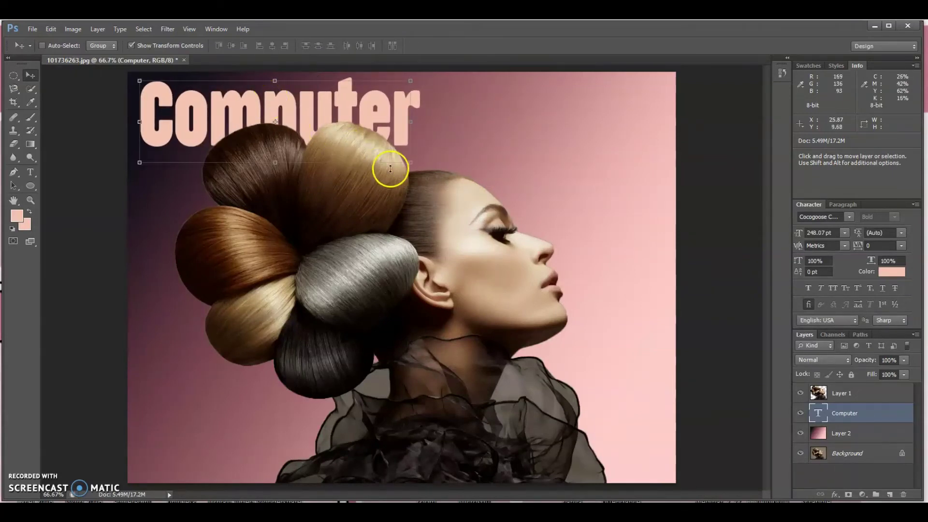
pyautogui.moveTo(410, 161); pyautogui.dragTo(374, 121)
pyautogui.moveTo(278, 87); pyautogui.dragTo(276, 103)
pyautogui.click(30, 75)
pyautogui.click(445, 225)
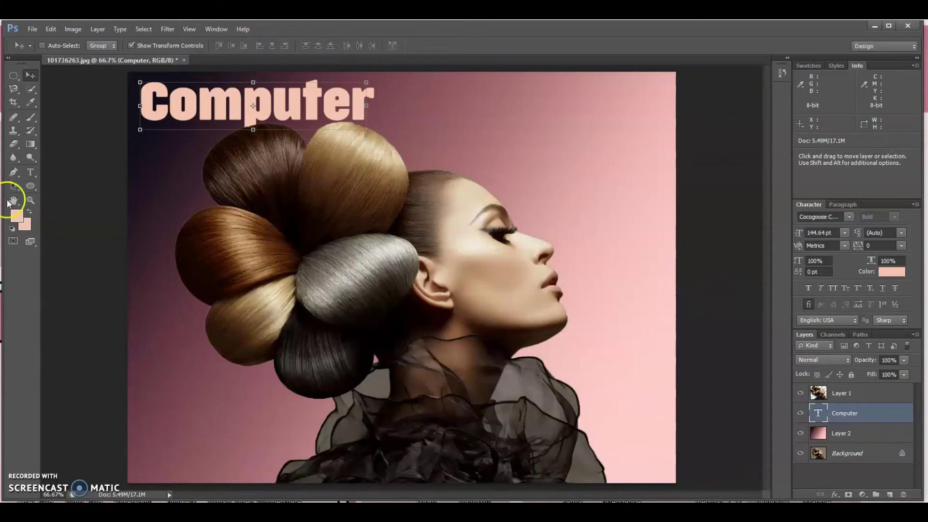
pyautogui.click(29, 173)
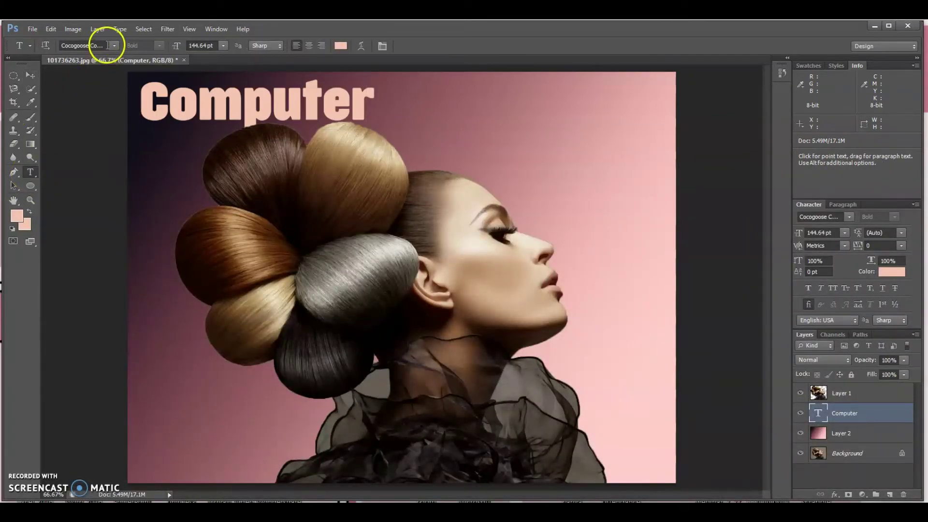
# - Try the Commemorate and DJB Brit's Thick Pen fonts, then settle on FlemishScript BT
pyautogui.click(115, 47)
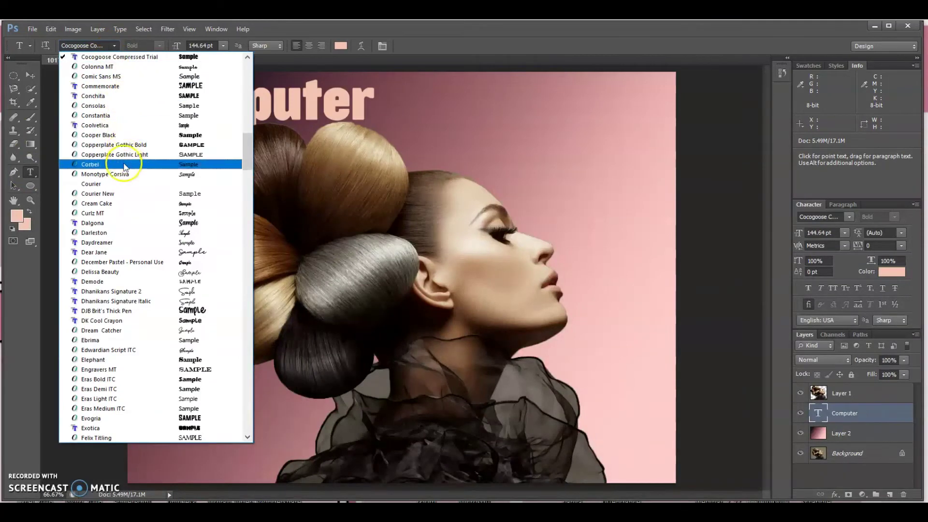
pyautogui.click(145, 86)
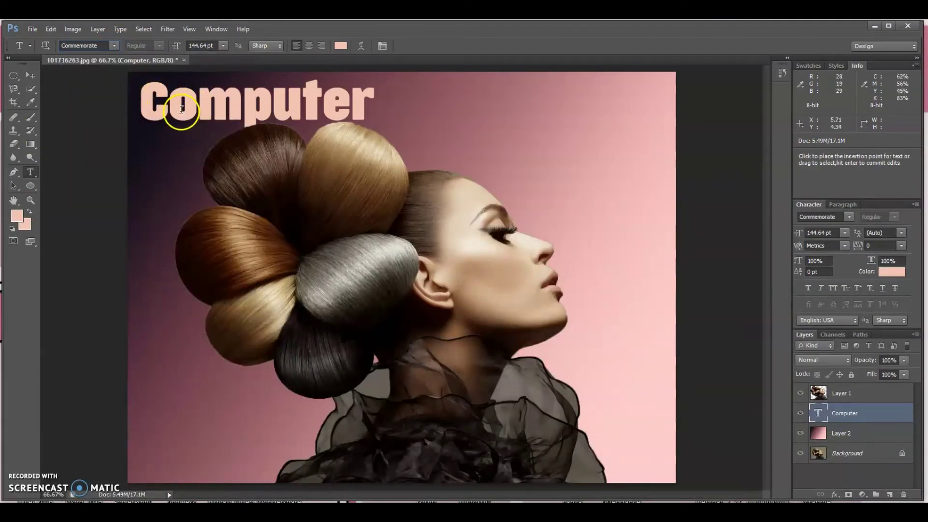
pyautogui.click(115, 46)
pyautogui.click(157, 289)
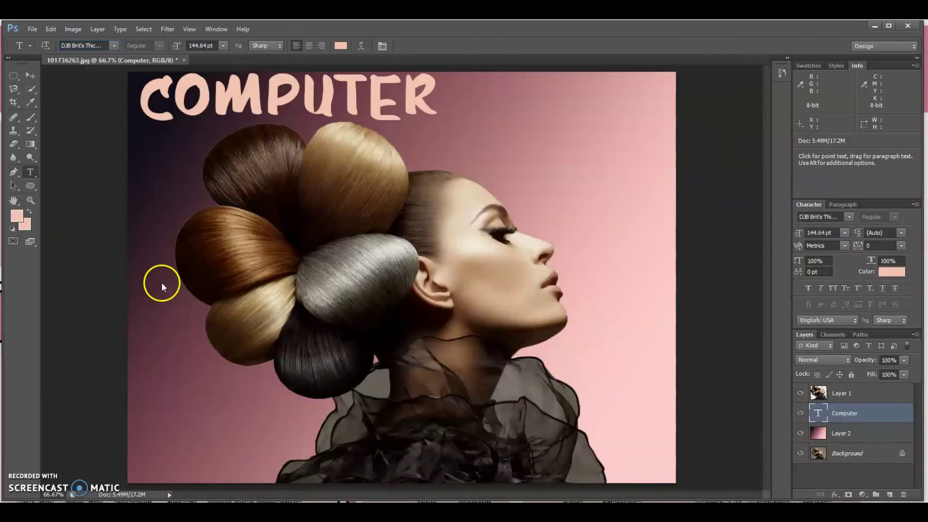
pyautogui.click(112, 46)
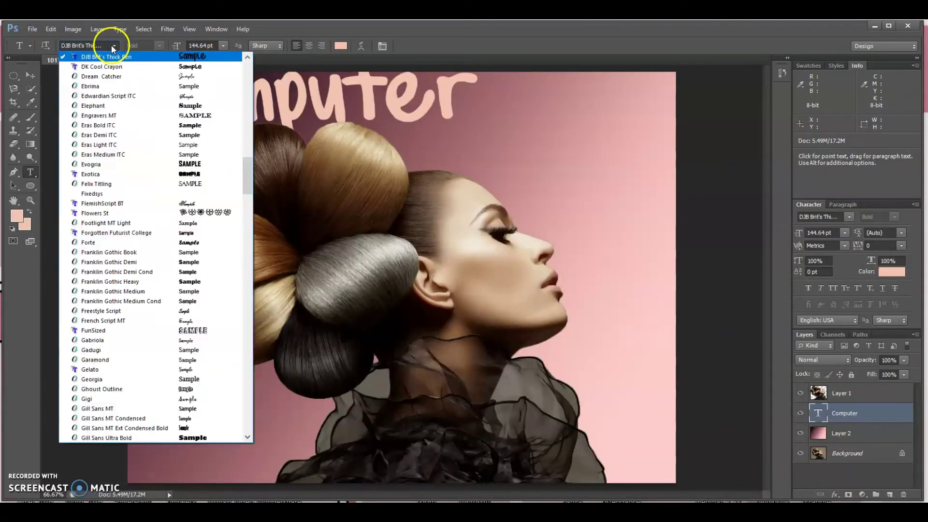
pyautogui.click(159, 203)
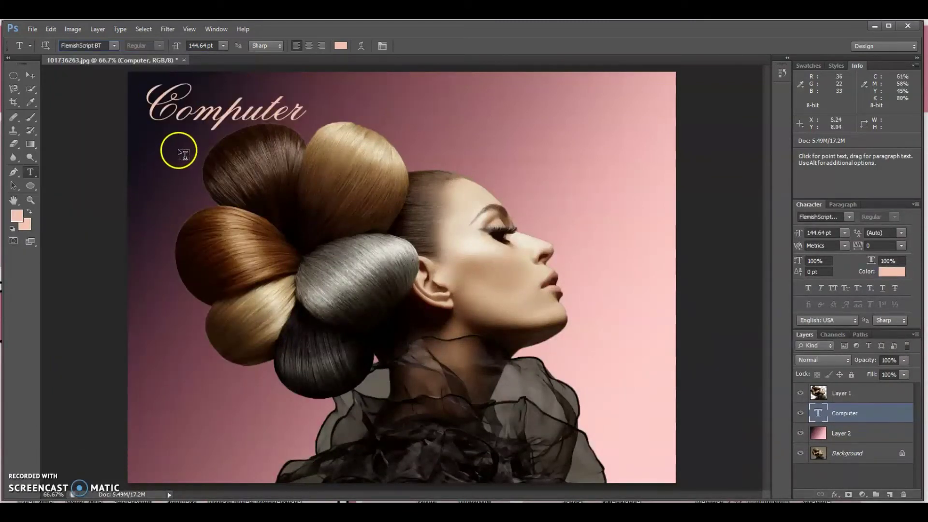
# - Preview the Arc, Arch, Arc Upper, Flag and Rise warp styles on the Computer text
pyautogui.click(361, 45)
pyautogui.click(476, 176)
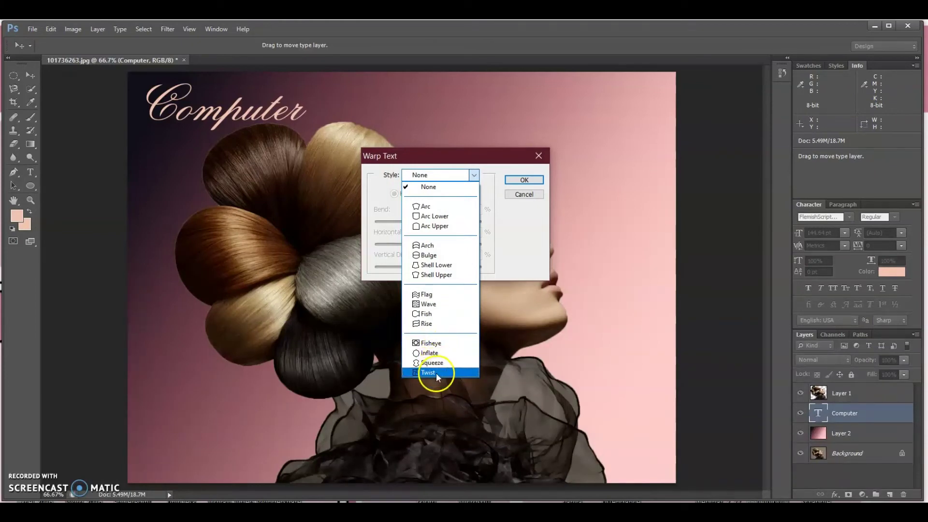
pyautogui.click(444, 208)
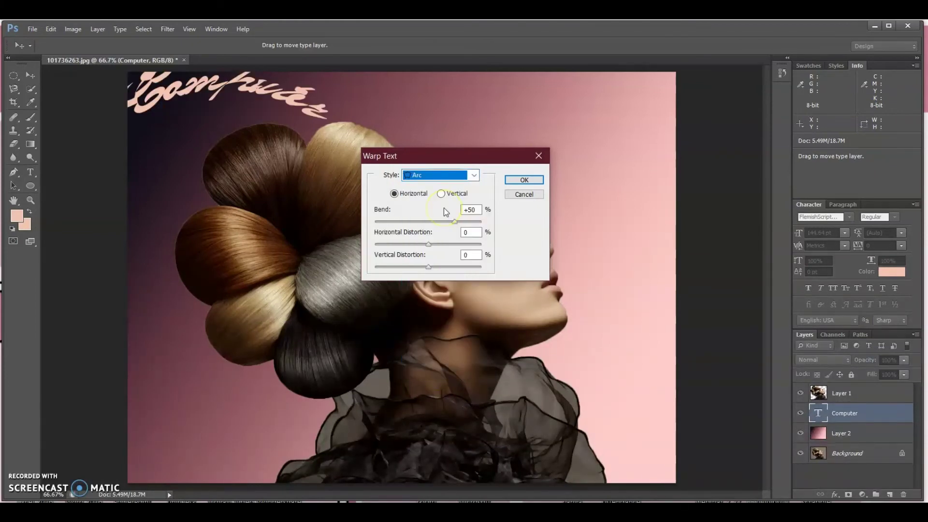
pyautogui.click(444, 175)
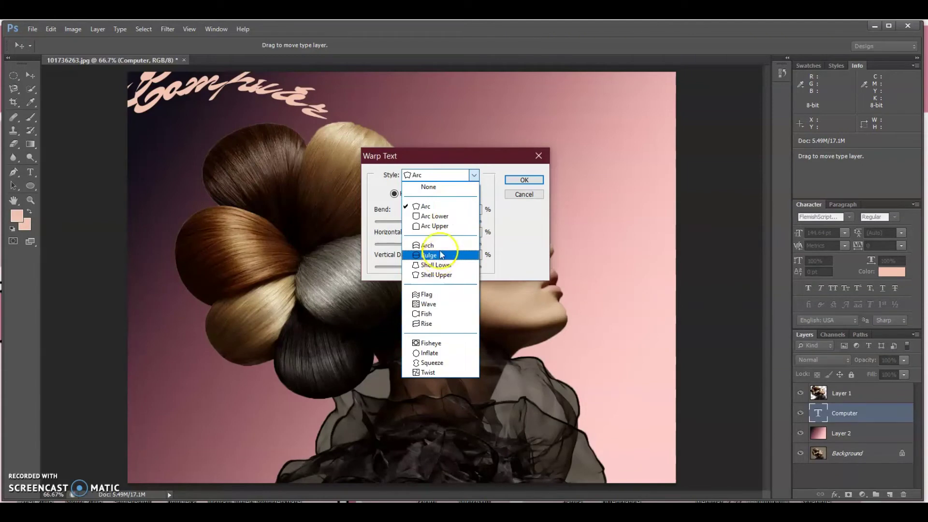
pyautogui.click(438, 245)
pyautogui.click(436, 177)
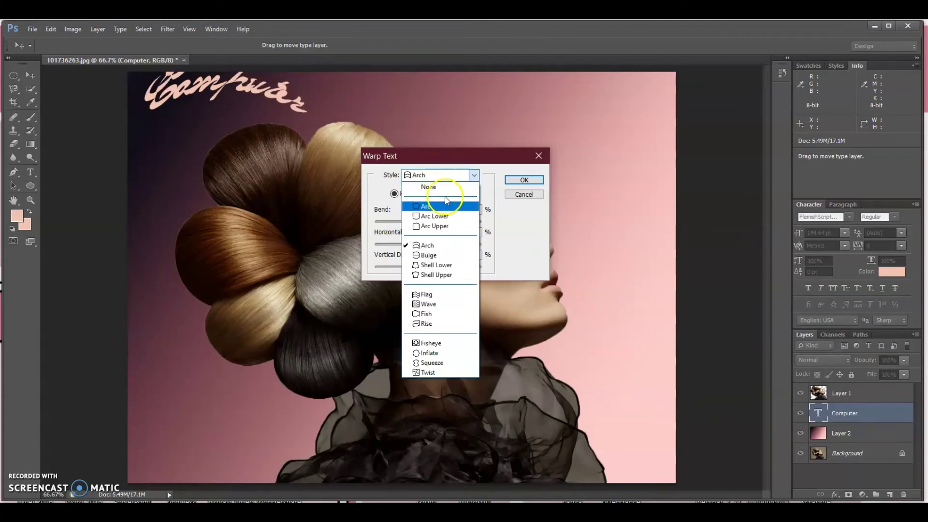
pyautogui.click(442, 221)
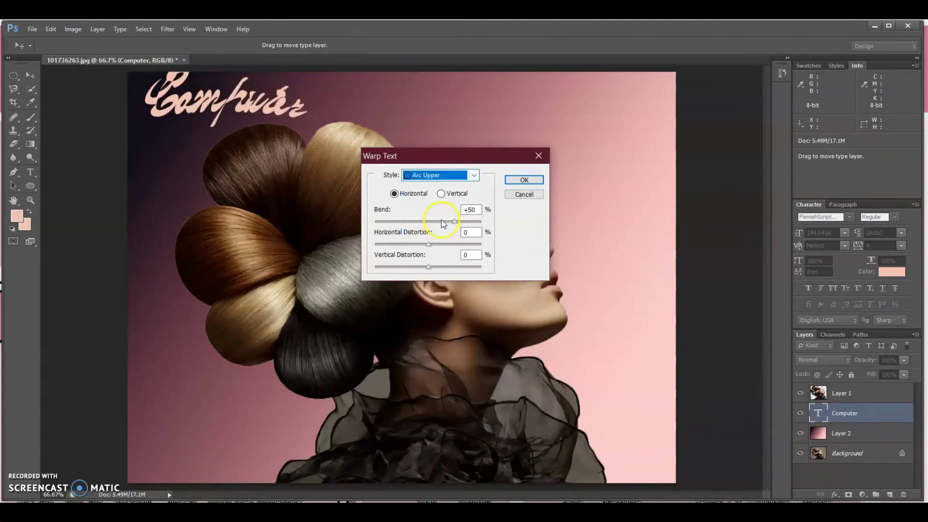
pyautogui.click(439, 176)
pyautogui.click(454, 295)
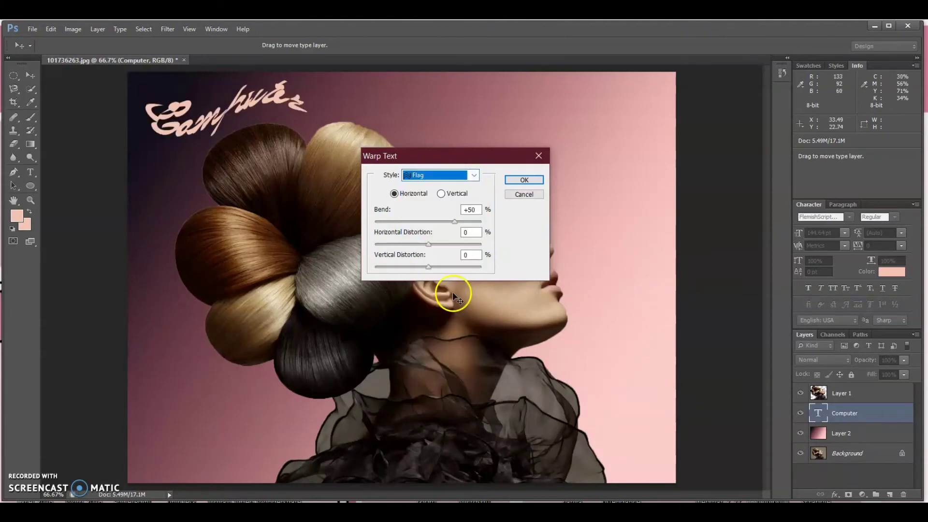
pyautogui.click(452, 181)
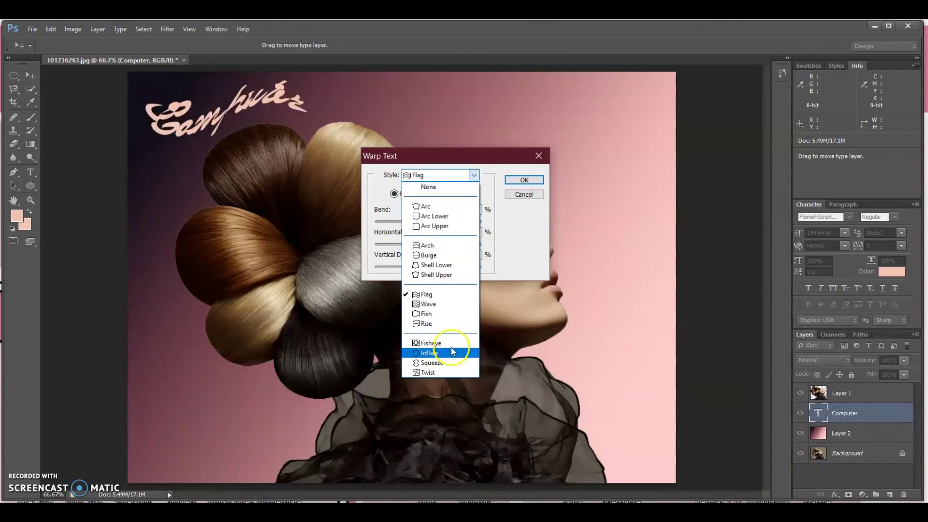
pyautogui.click(454, 325)
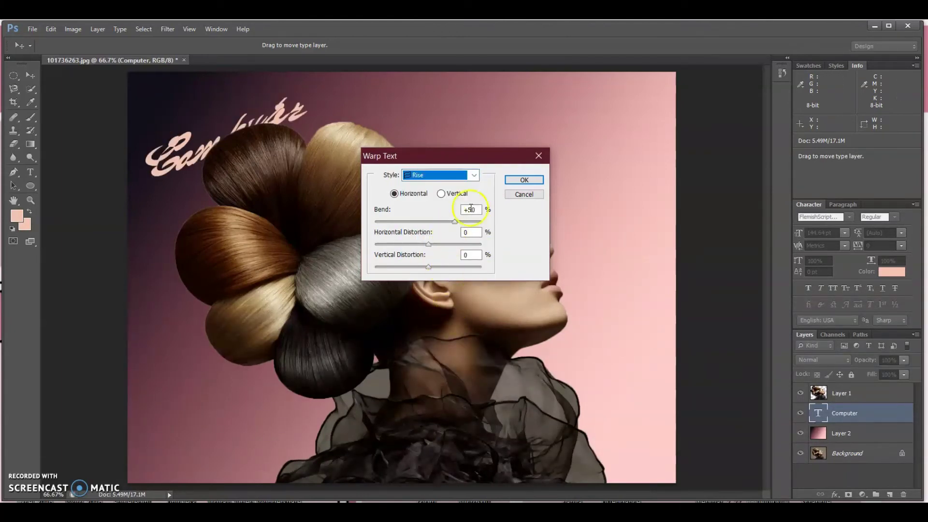
# - Apply the Fish warp style with +50 horizontal bend to the Computer text
pyautogui.click(467, 175)
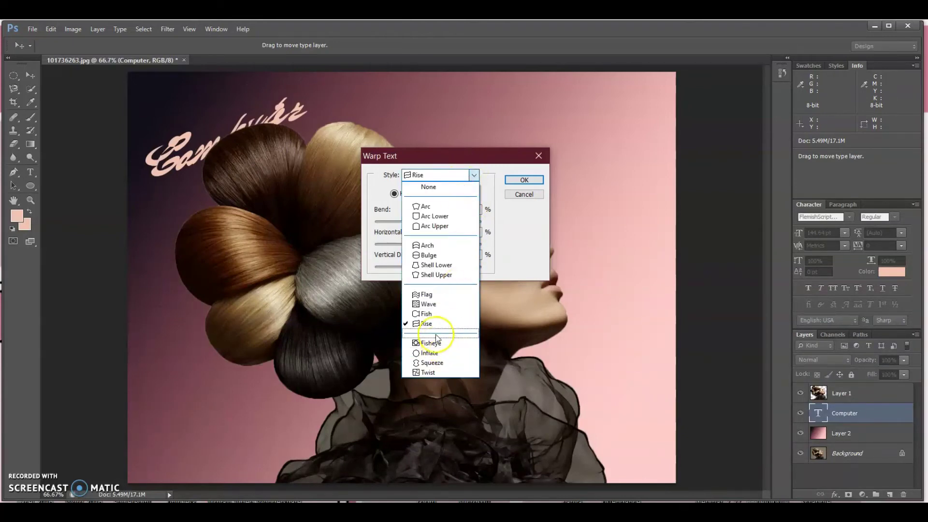
pyautogui.click(437, 316)
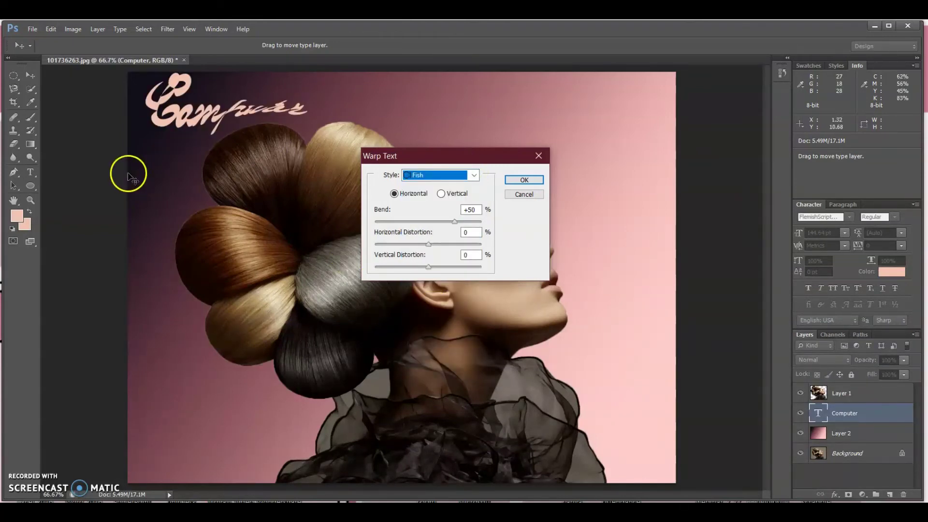
pyautogui.click(508, 181)
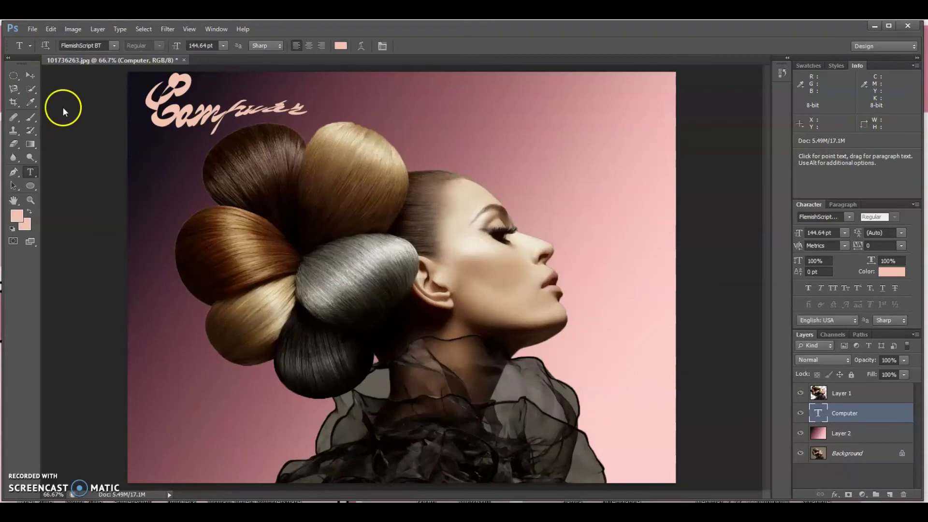
# - Set the COMPUTER text in the FunSized font and move it slightly lower
pyautogui.click(113, 46)
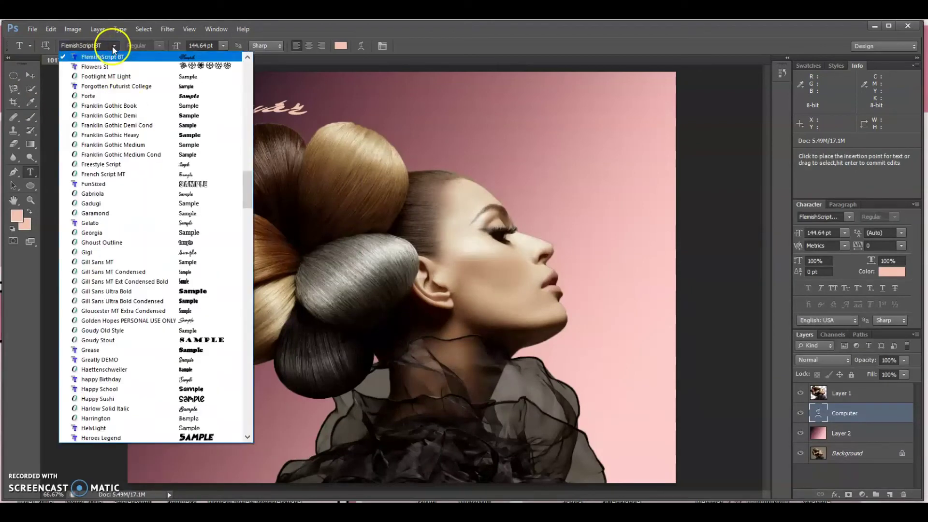
pyautogui.click(153, 186)
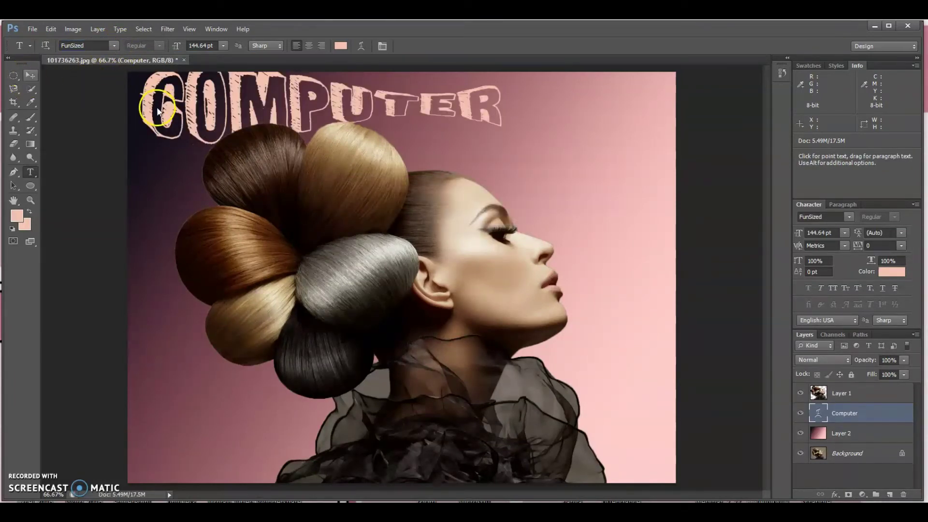
pyautogui.press('v')
pyautogui.moveTo(157, 111); pyautogui.dragTo(156, 124)
pyautogui.click(11, 75)
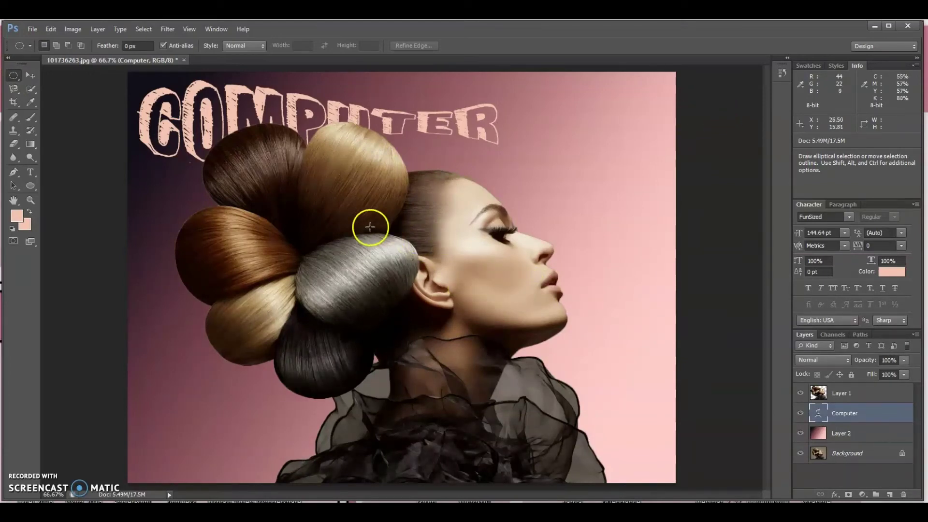
pyautogui.click(30, 30)
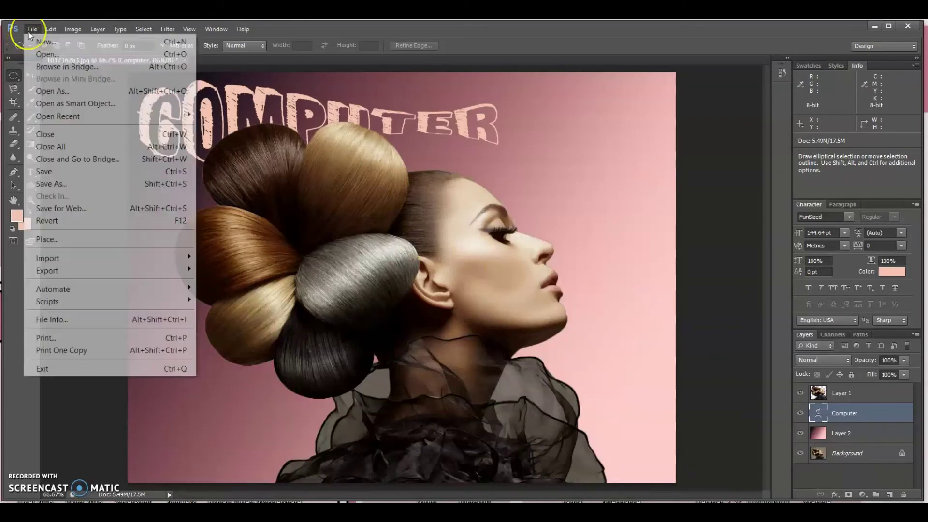
# - Open the crescent moon image j0433076.jpg, accepting the embedded profile mismatch warning
pyautogui.click(44, 54)
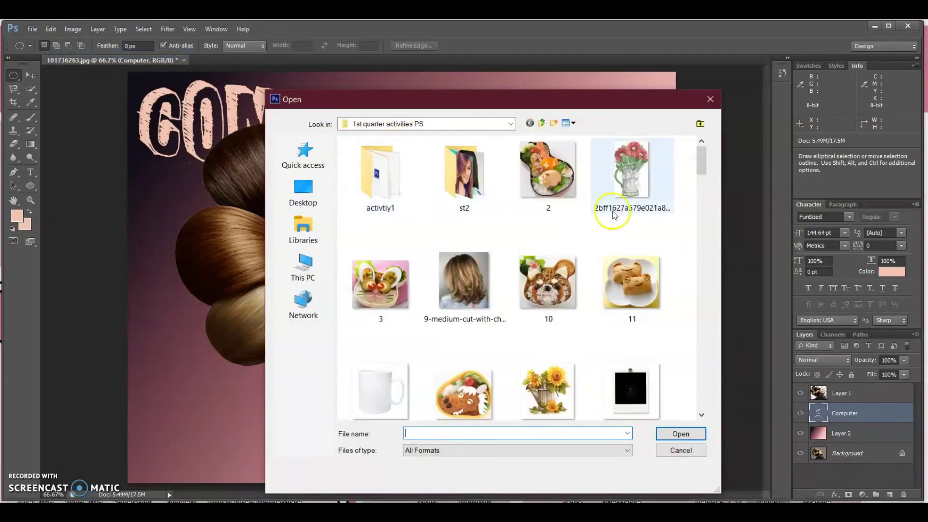
pyautogui.moveTo(701, 160); pyautogui.dragTo(705, 288)
pyautogui.moveTo(704, 289); pyautogui.dragTo(701, 298)
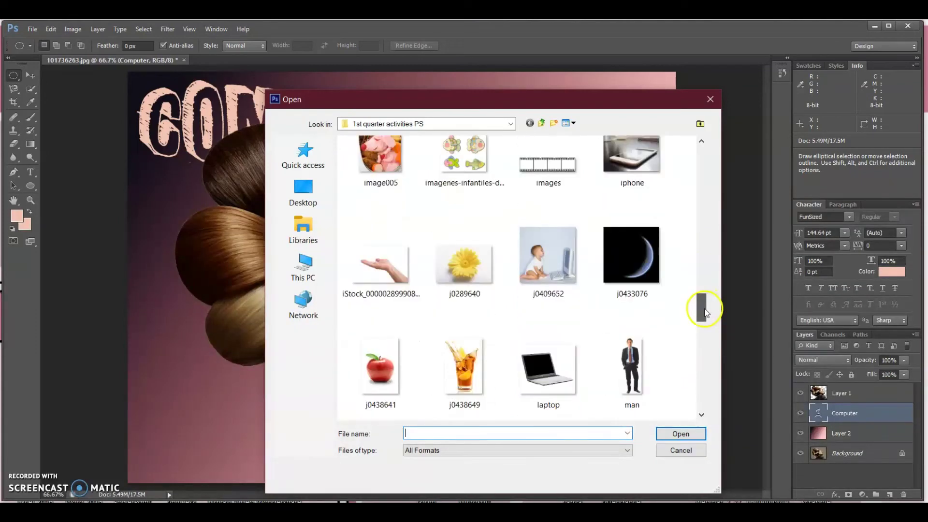
pyautogui.click(631, 266)
pyautogui.click(681, 435)
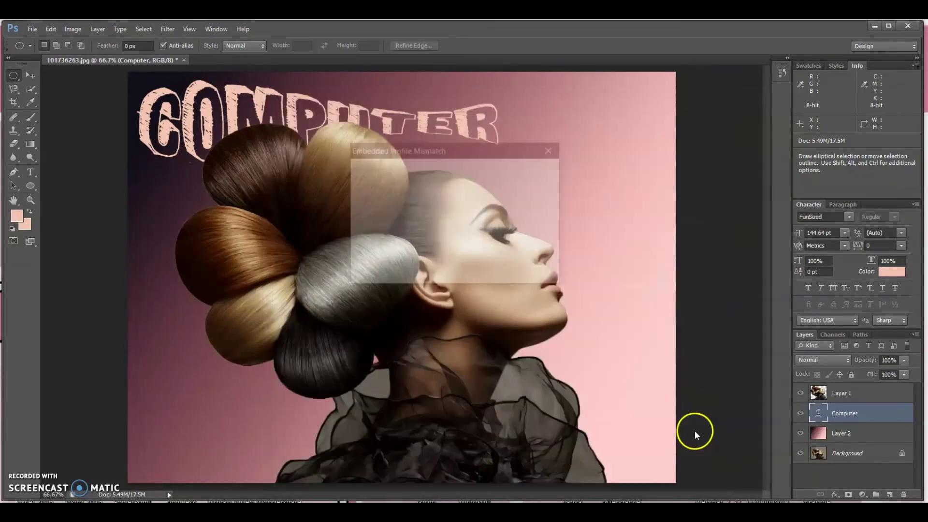
pyautogui.click(489, 274)
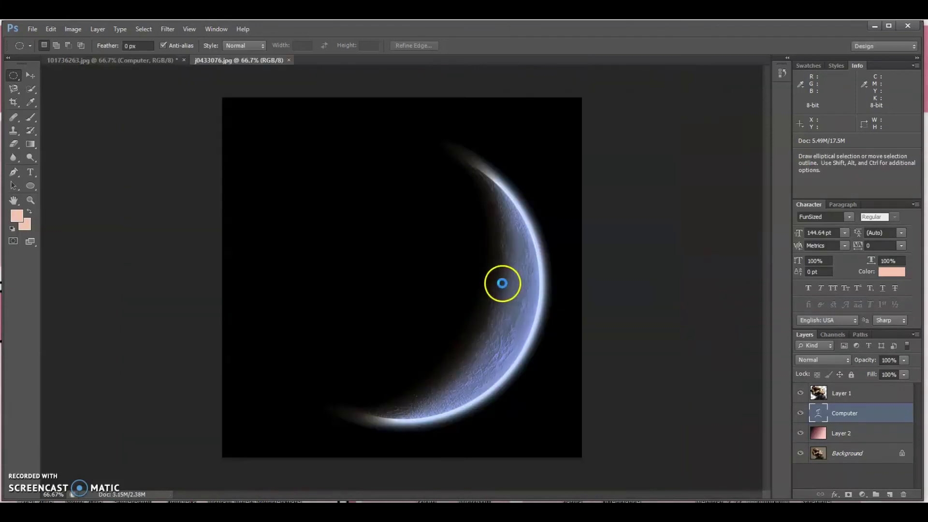
pyautogui.click(30, 76)
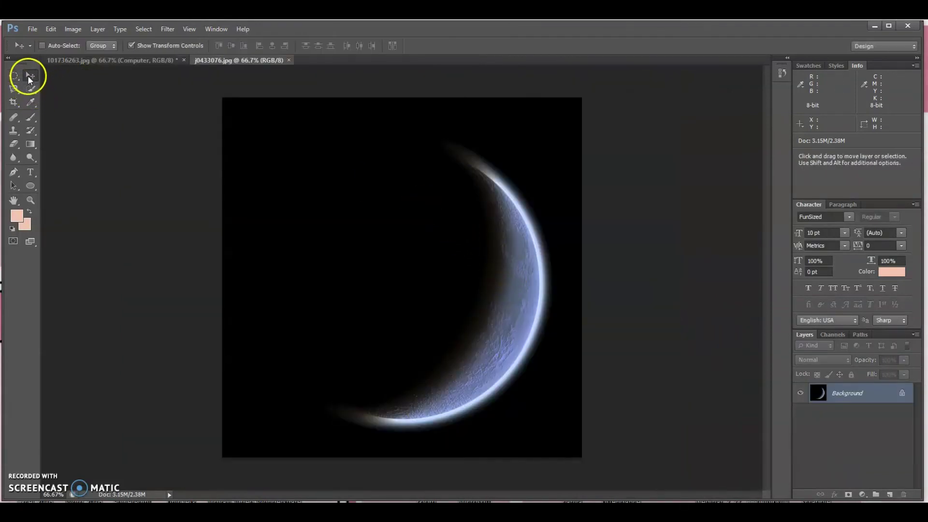
# - Drag the moon into the portrait as Layer 3 and enlarge it to fill the canvas
pyautogui.moveTo(339, 172); pyautogui.dragTo(192, 128)
pyautogui.moveTo(219, 193); pyautogui.dragTo(225, 212)
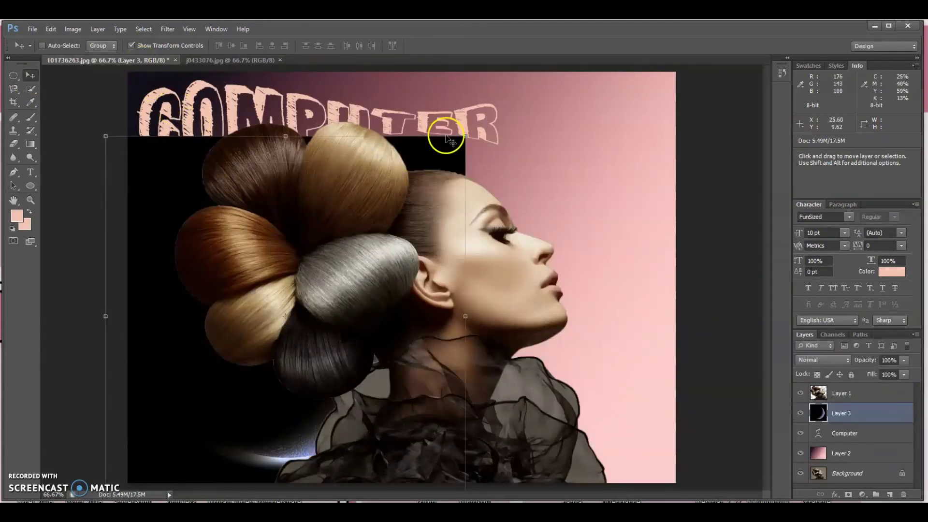
pyautogui.click(465, 136)
pyautogui.moveTo(563, 71); pyautogui.dragTo(752, 34)
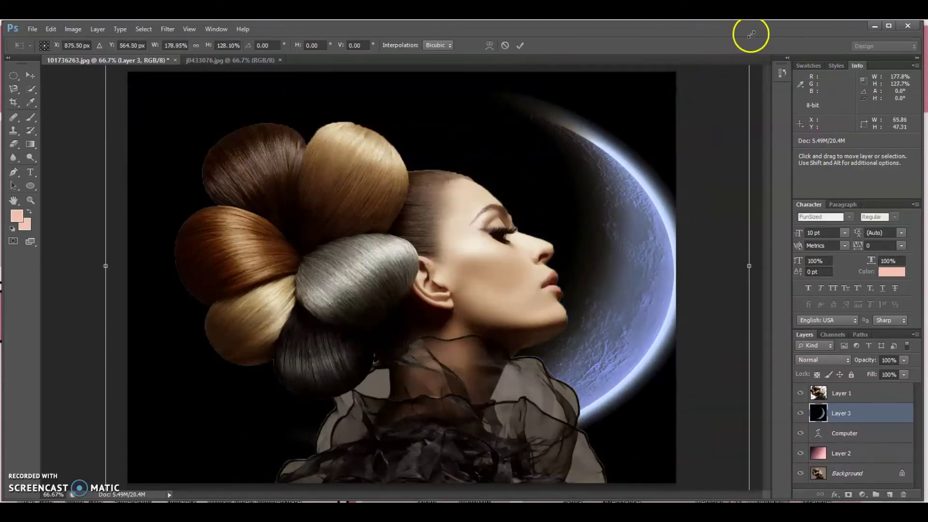
pyautogui.click(27, 76)
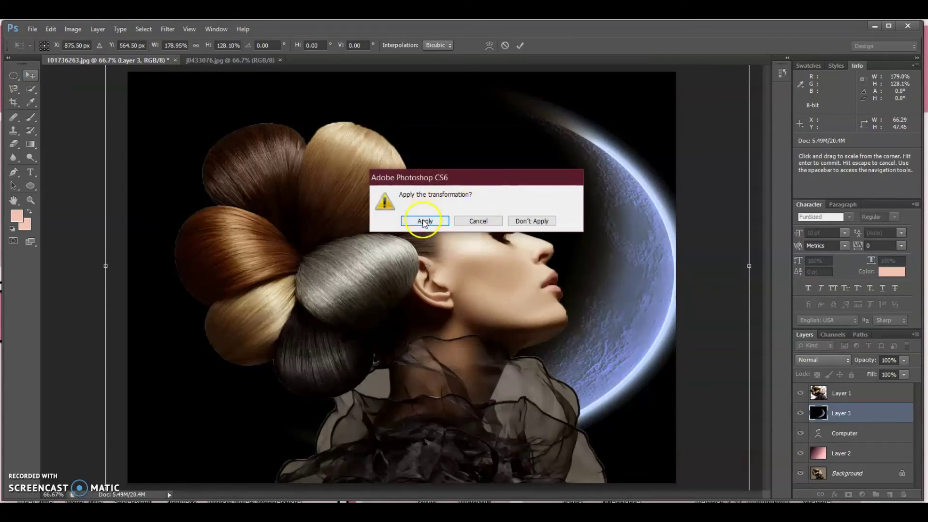
pyautogui.click(424, 222)
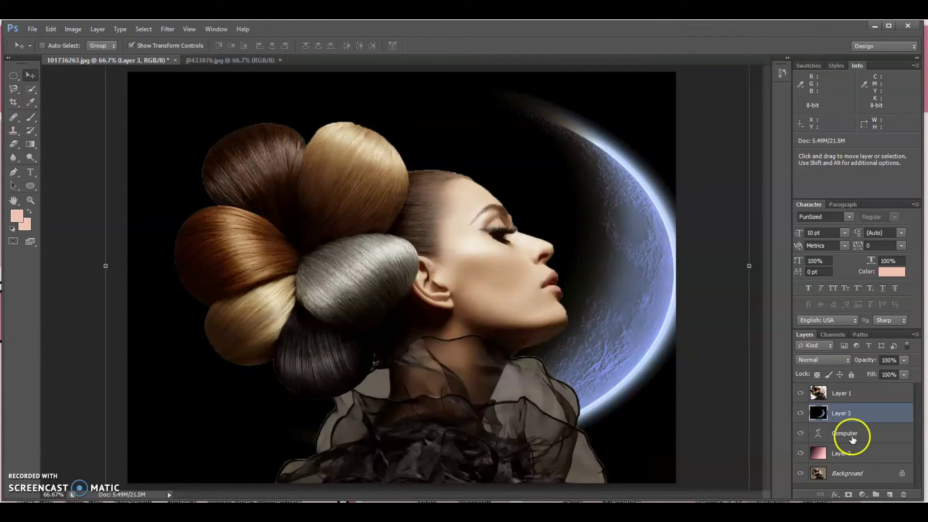
# - Reorder the Computer layer above the moon layer in the Layers panel
pyautogui.moveTo(844, 437); pyautogui.dragTo(846, 394)
pyautogui.click(853, 401)
pyautogui.moveTo(860, 402); pyautogui.dragTo(865, 424)
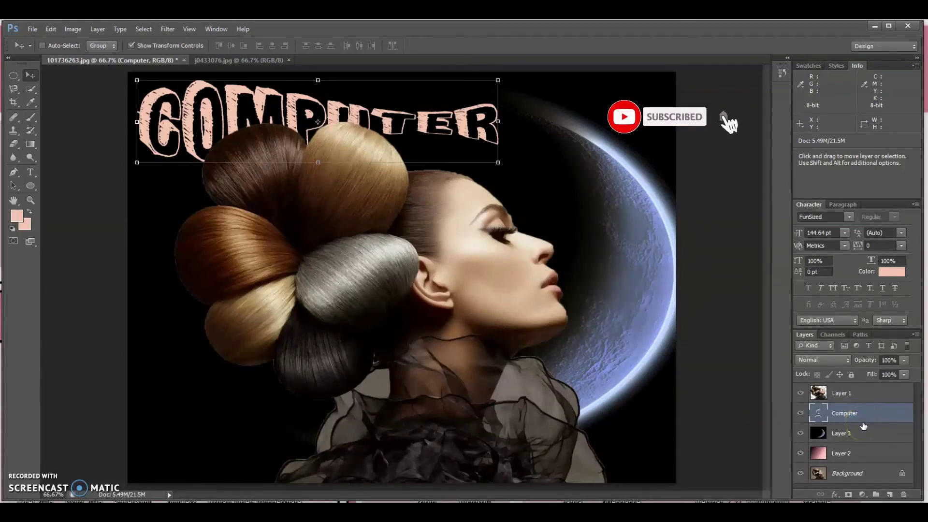
pyautogui.moveTo(870, 427); pyautogui.dragTo(850, 481)
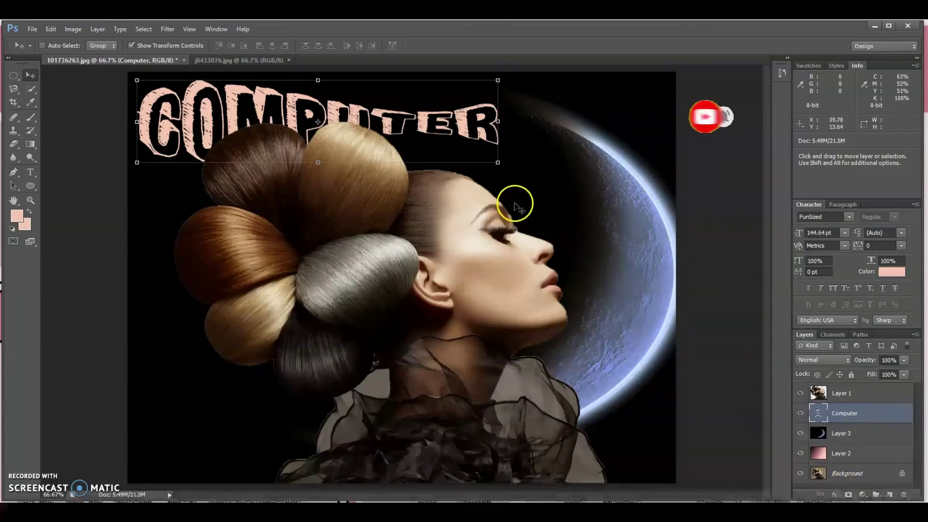
# - Scale the COMPUTER text down slightly to about 128.79 pt and commit it
pyautogui.click(497, 162)
pyautogui.moveTo(468, 142); pyautogui.dragTo(490, 163)
pyautogui.moveTo(296, 214); pyautogui.dragTo(298, 195)
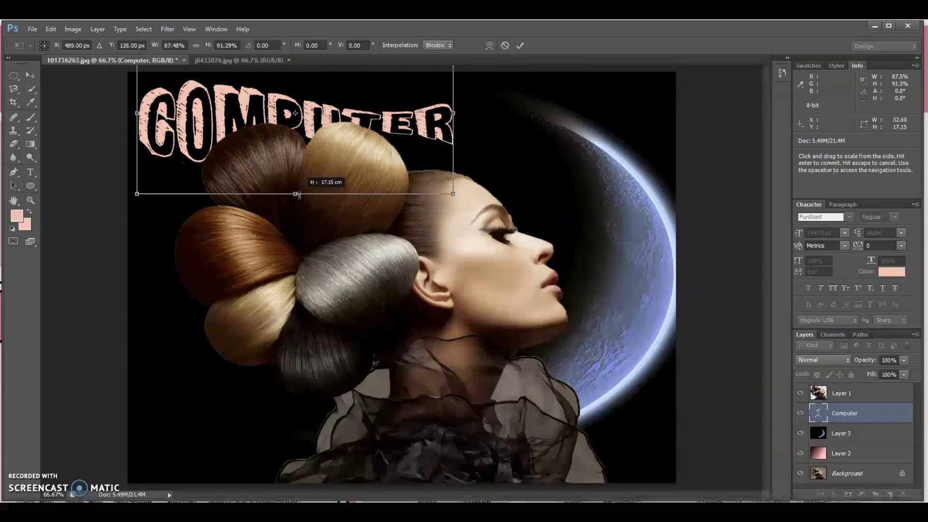
pyautogui.click(30, 75)
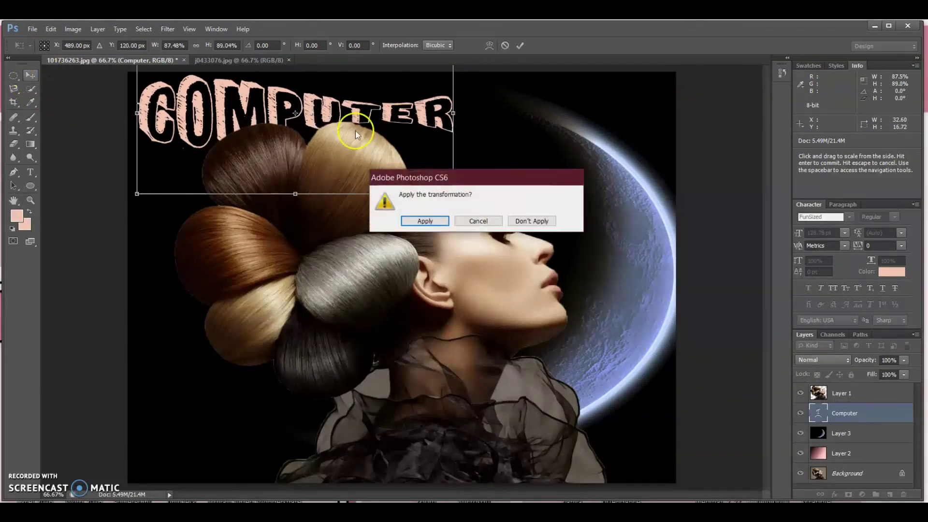
pyautogui.click(425, 221)
pyautogui.click(636, 399)
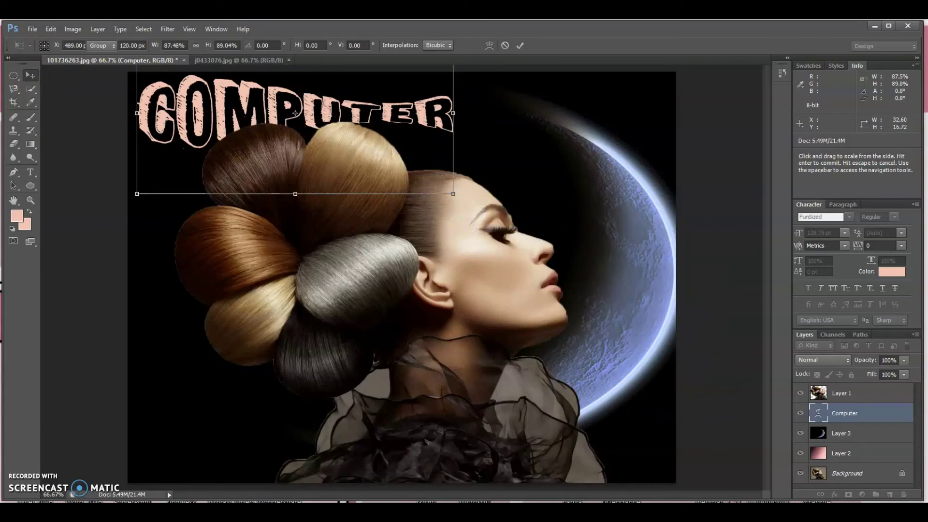
pyautogui.click(11, 76)
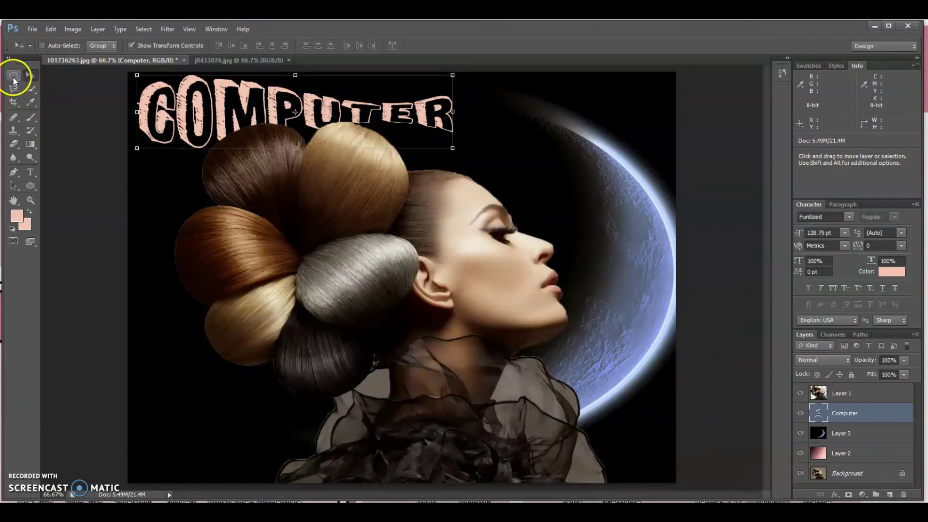
pyautogui.click(192, 123)
pyautogui.click(30, 29)
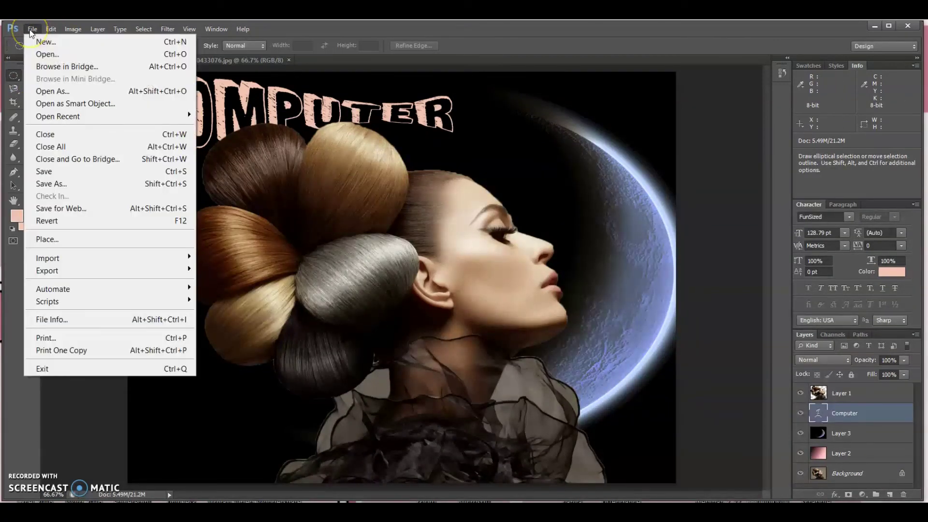
# - Save the composite as surname.psd in Photoshop format with maximum compatibility
pyautogui.click(72, 184)
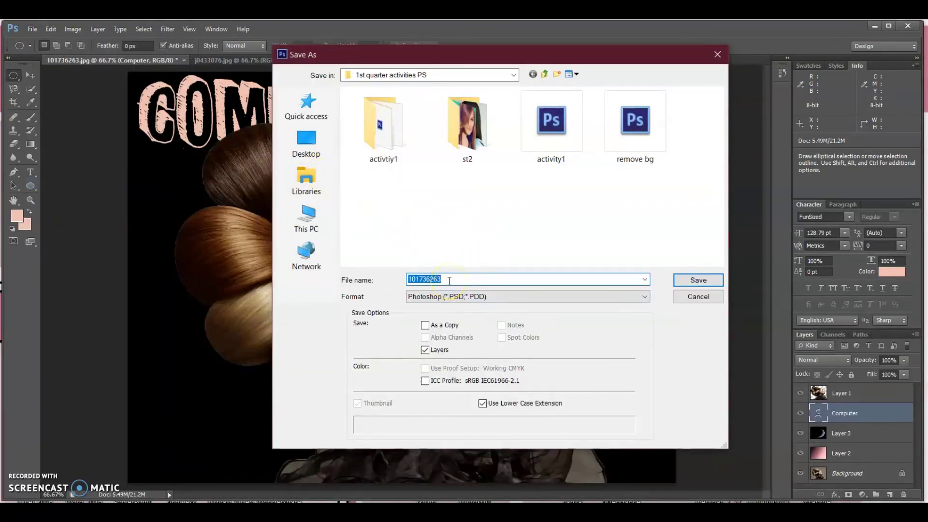
pyautogui.write('surname')
pyautogui.click(420, 299)
pyautogui.click(423, 306)
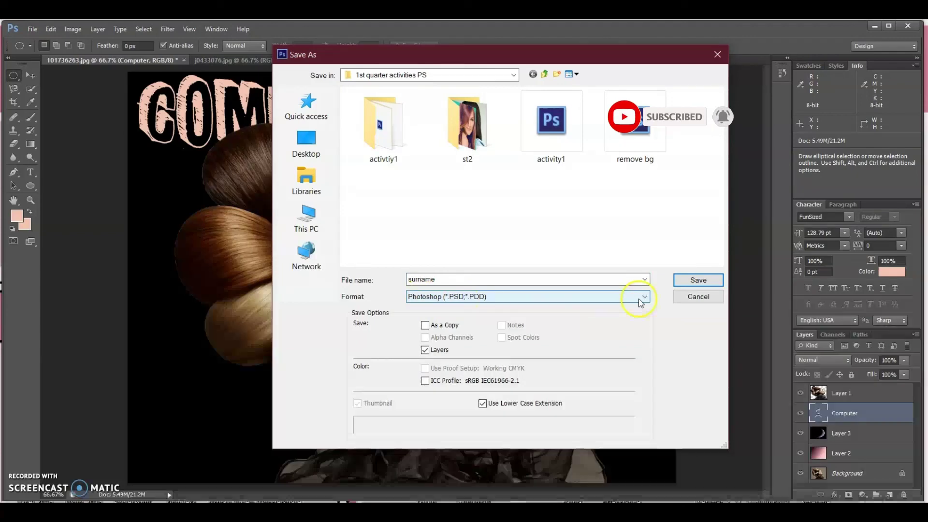
pyautogui.click(698, 281)
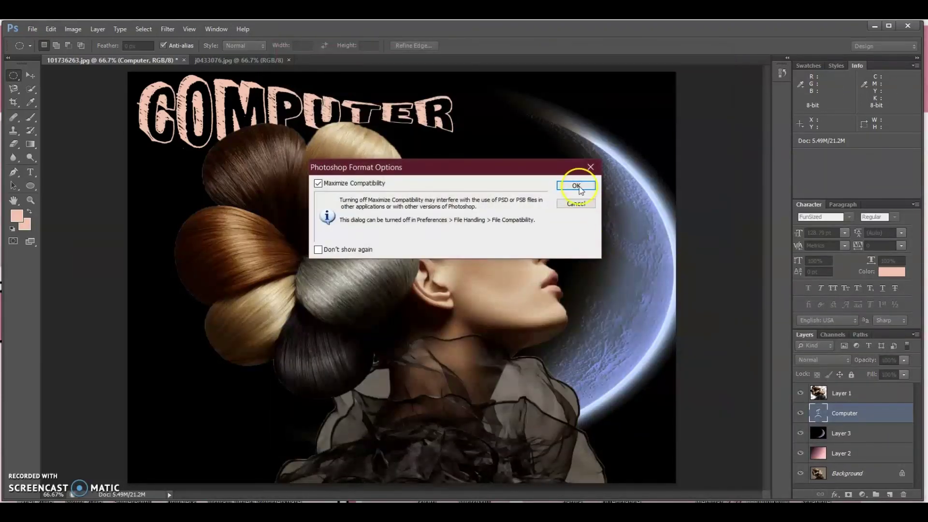
pyautogui.click(576, 186)
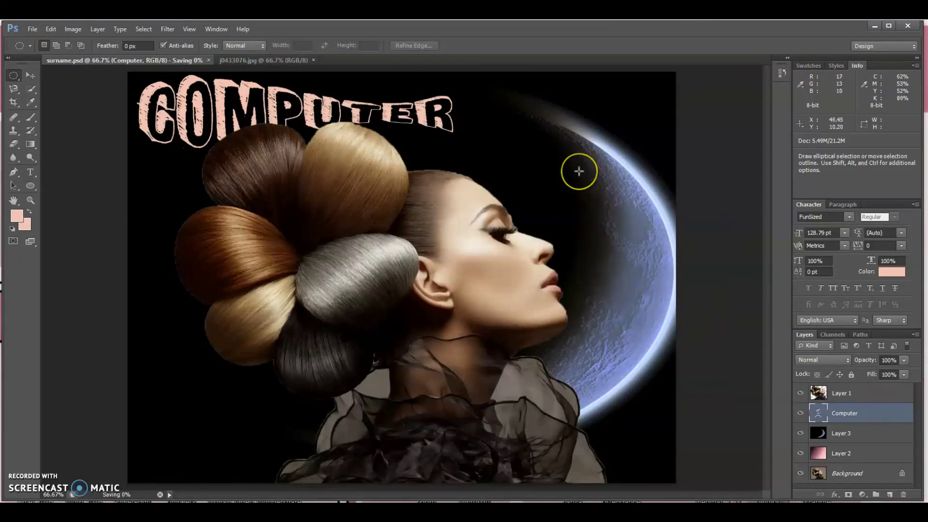
pyautogui.moveTo(553, 174); pyautogui.dragTo(487, 172)
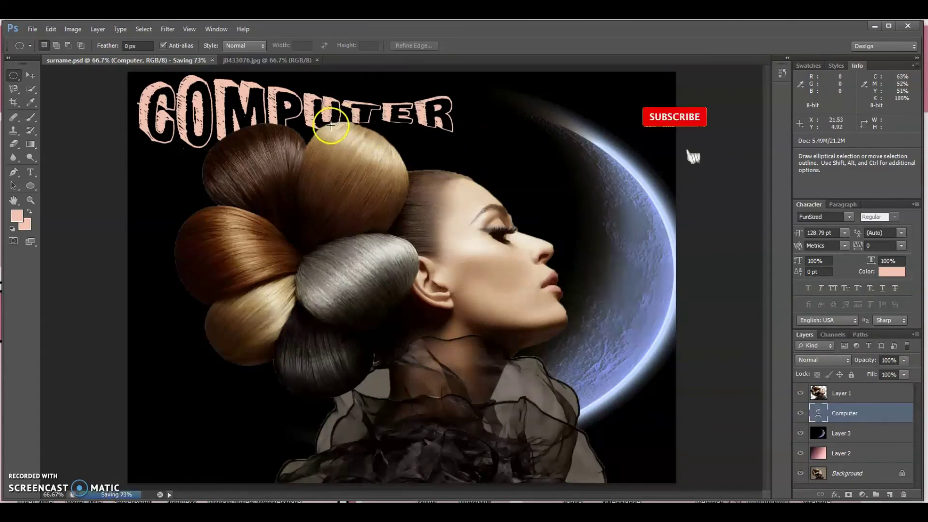